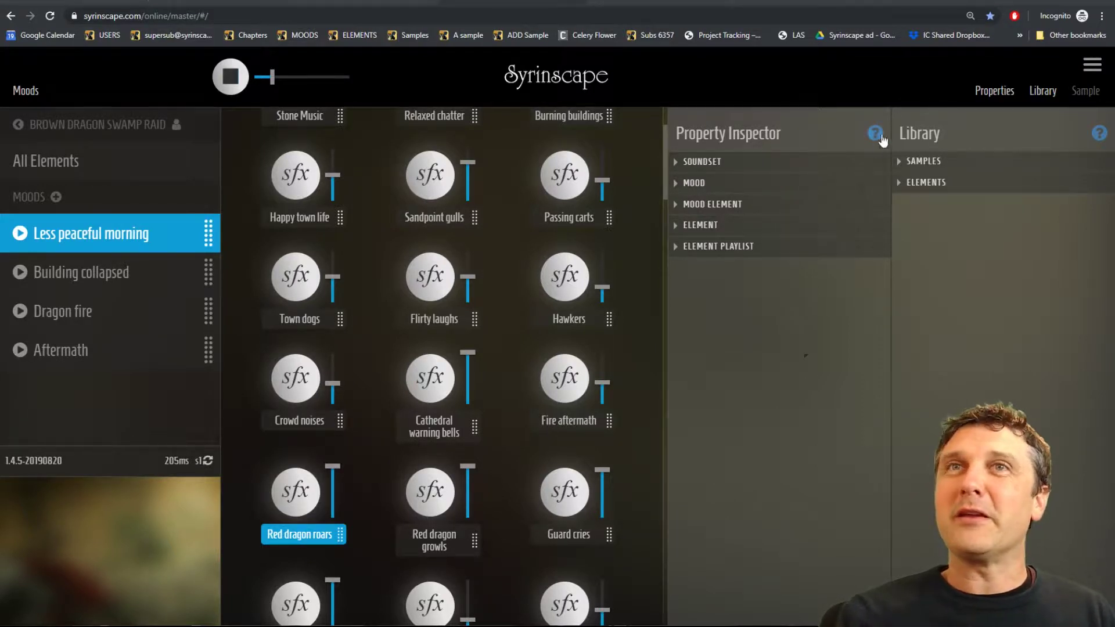
- Hide and restore the Property Inspector, expand its ELEMENT section, and select Red dragon growls
click(1002, 94)
click(1003, 97)
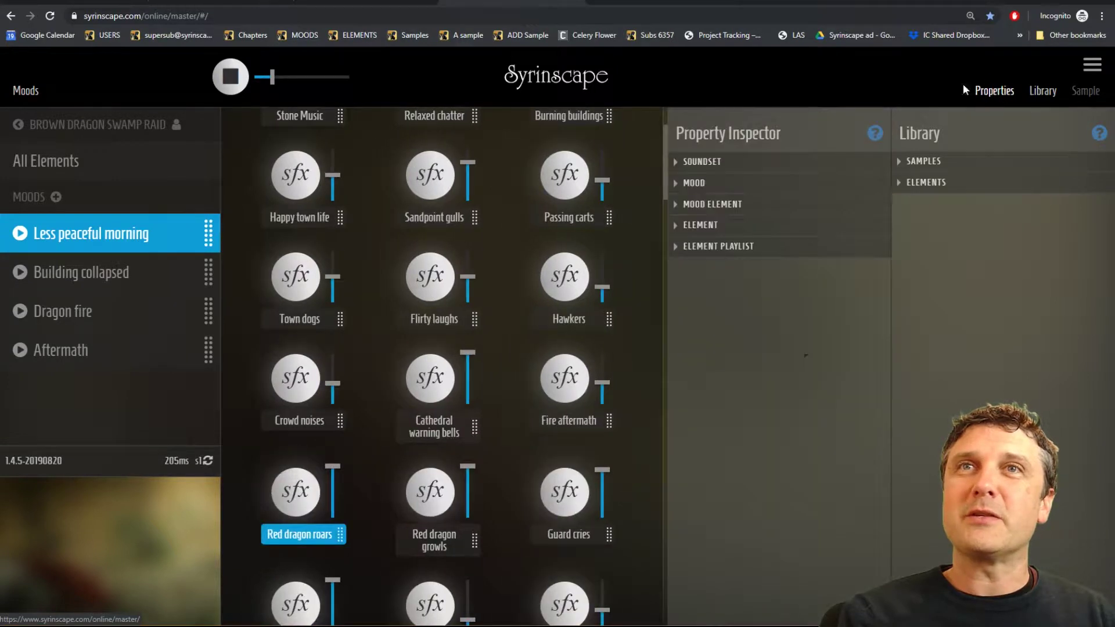
click(675, 227)
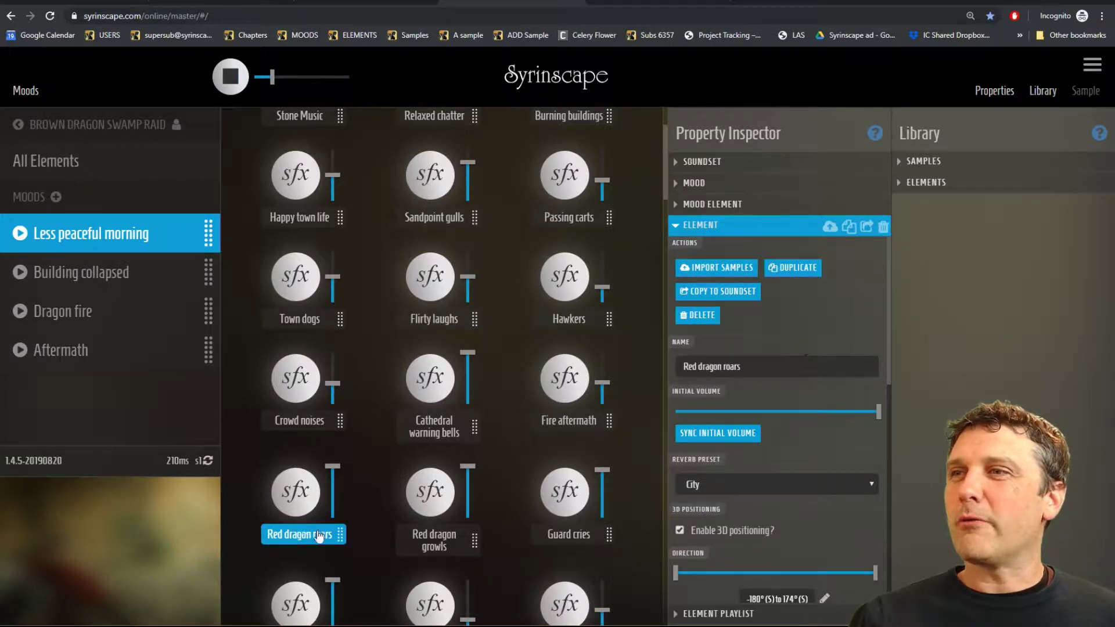
click(433, 545)
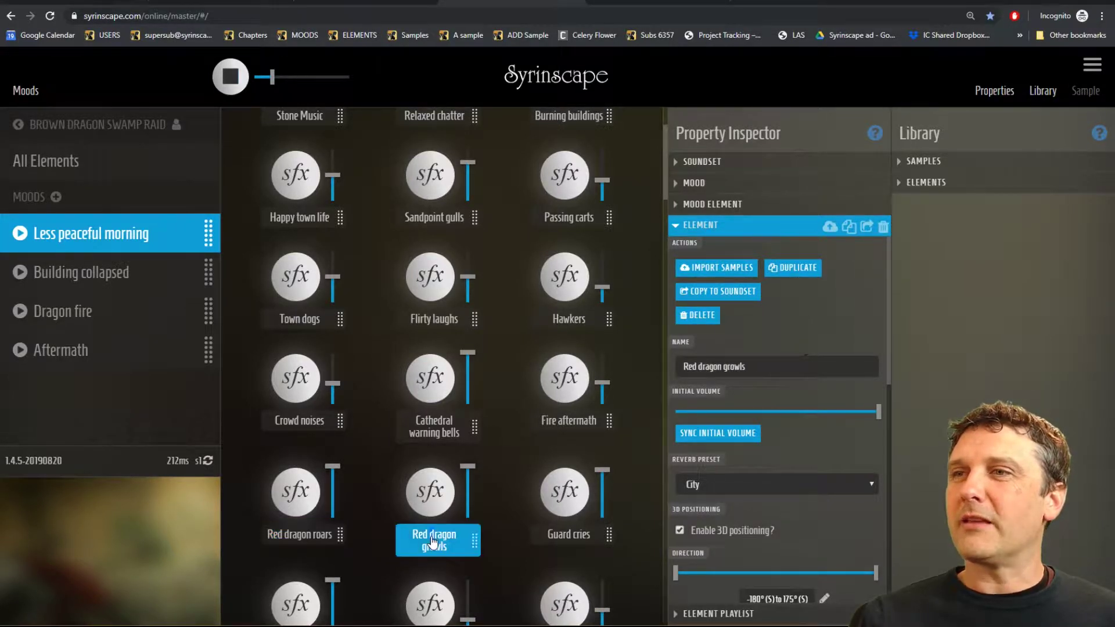
- Reselect the Red dragon roars tile and duplicate it with the Duplicate Element icon
click(303, 540)
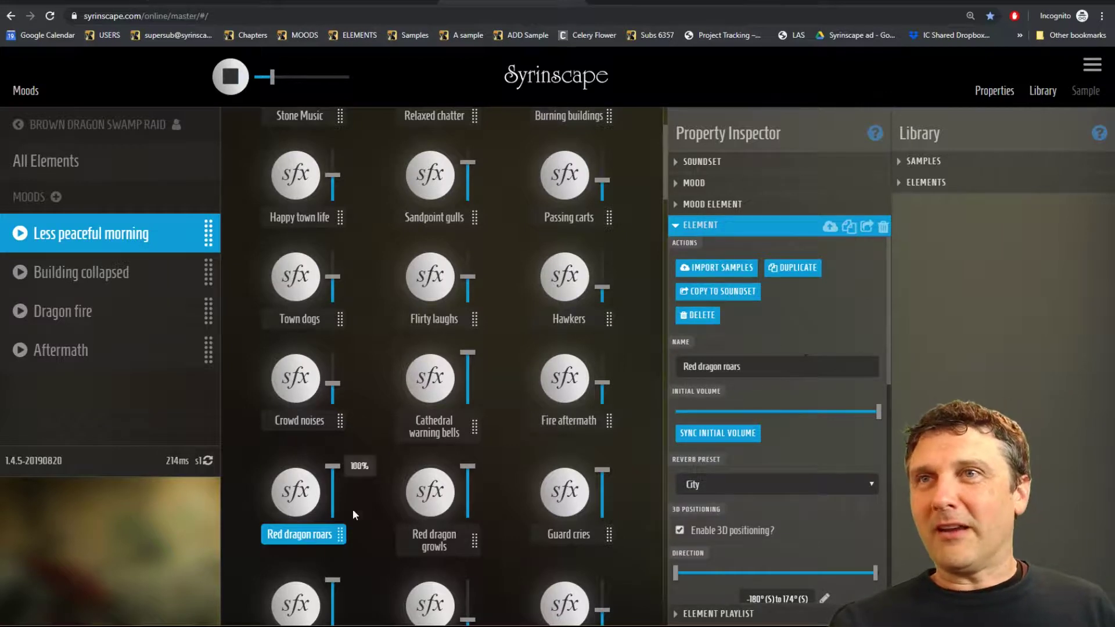
click(849, 230)
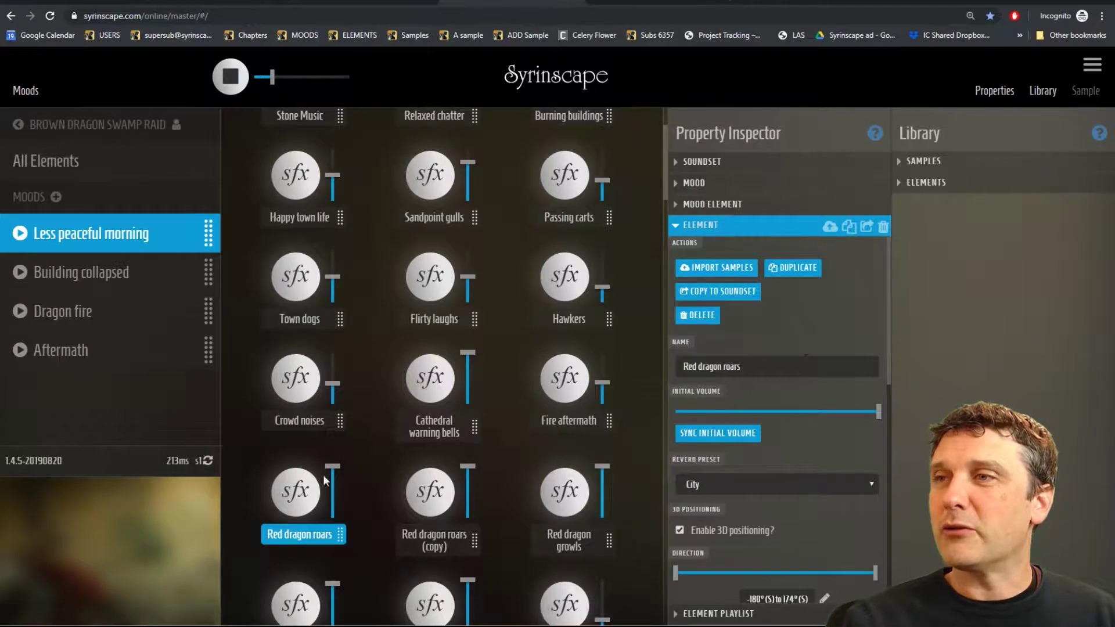
- Play Red dragon roars, set the master volume to 33%, and select Red dragon roars (copy)
click(311, 502)
click(308, 81)
drag(308, 78, 333, 78)
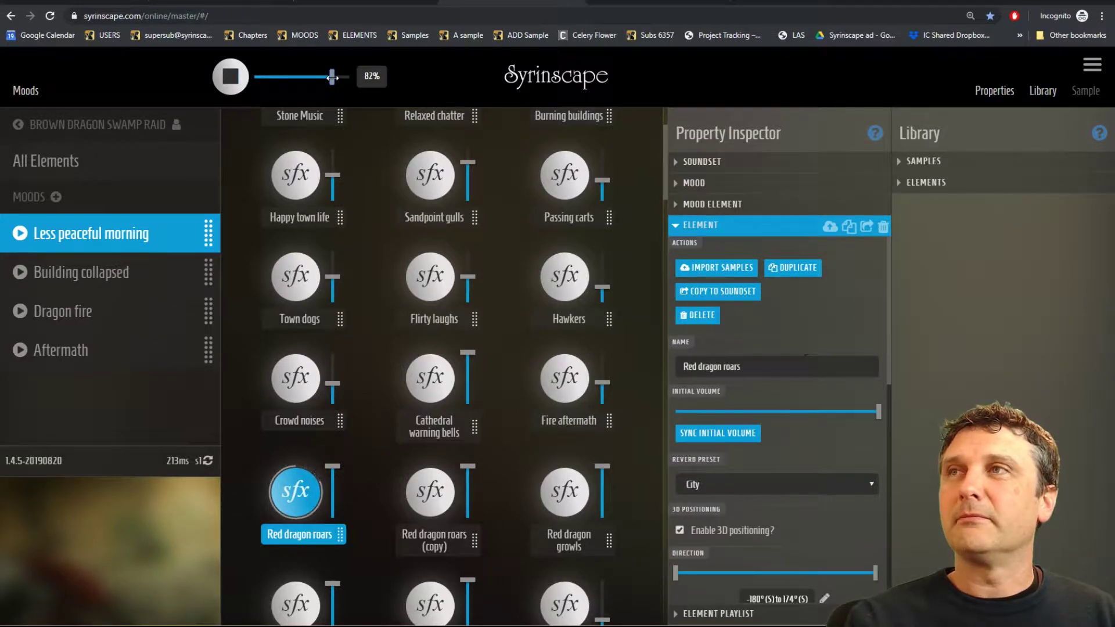
drag(333, 77, 285, 77)
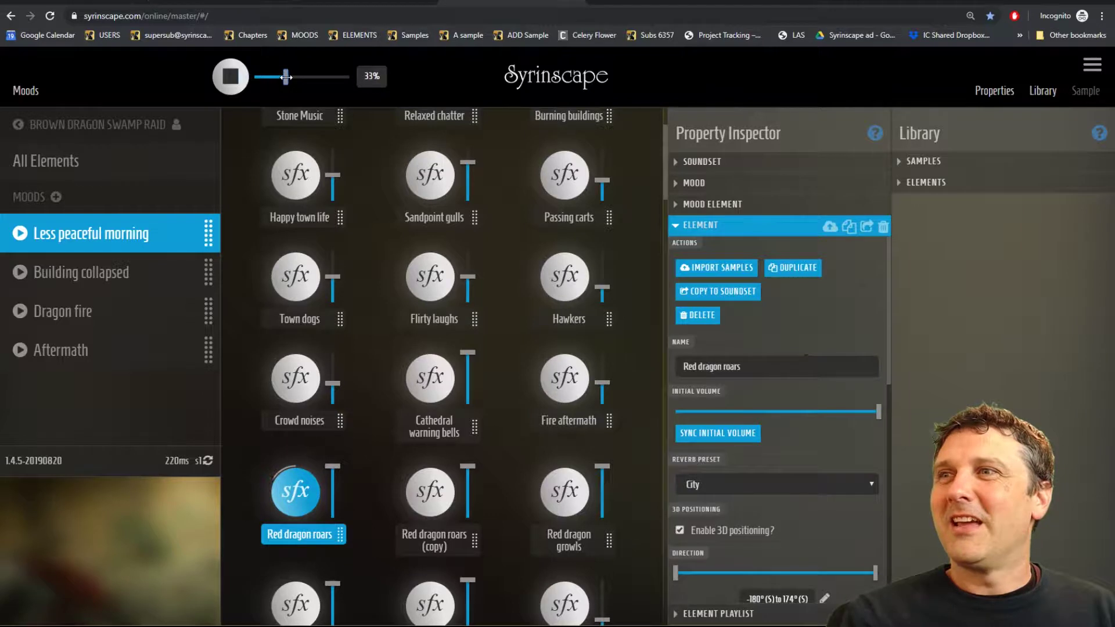
click(428, 539)
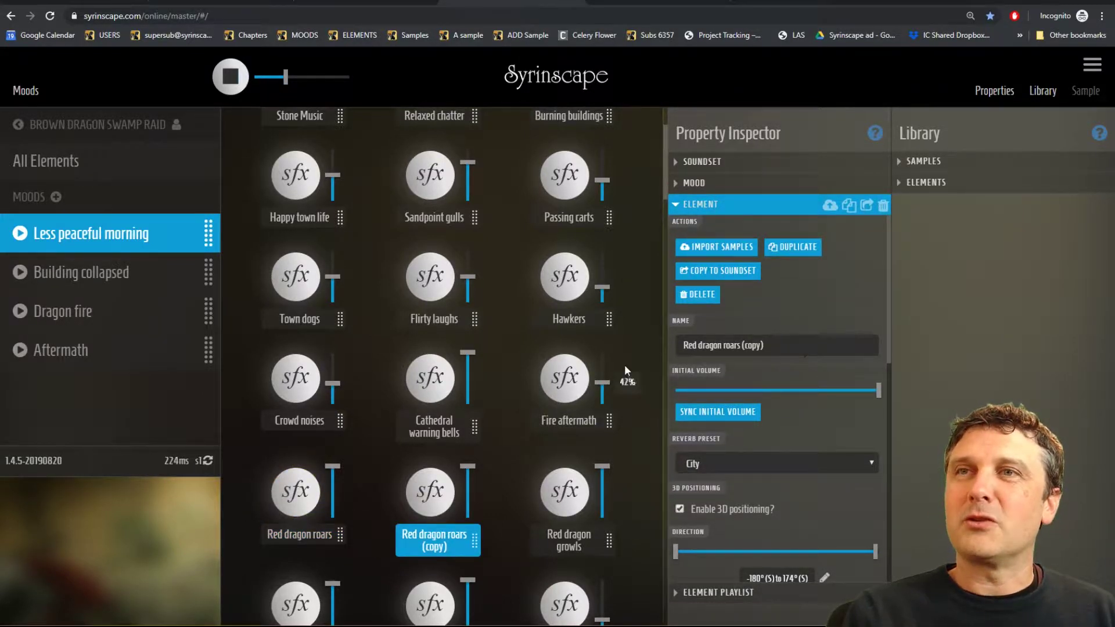
- Rename 'Red dragon roars (copy)' to 'Brown dragon roars (distant)' by replacing 'copy' and 'Red'
double_click(753, 346)
text(distant)
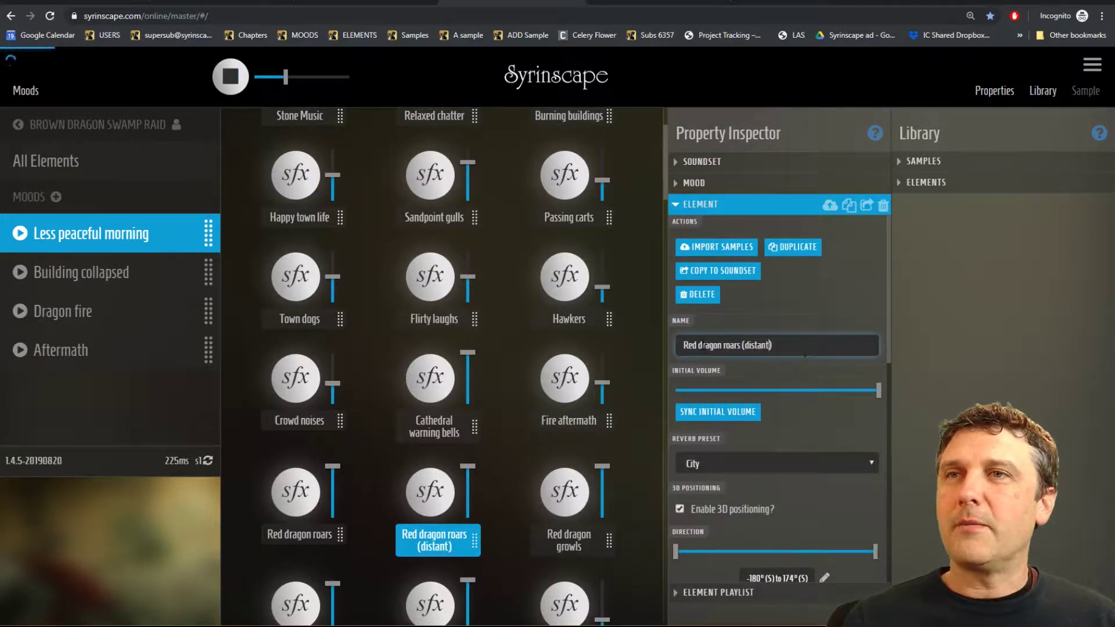
drag(697, 345, 657, 343)
text(Brown)
click(822, 309)
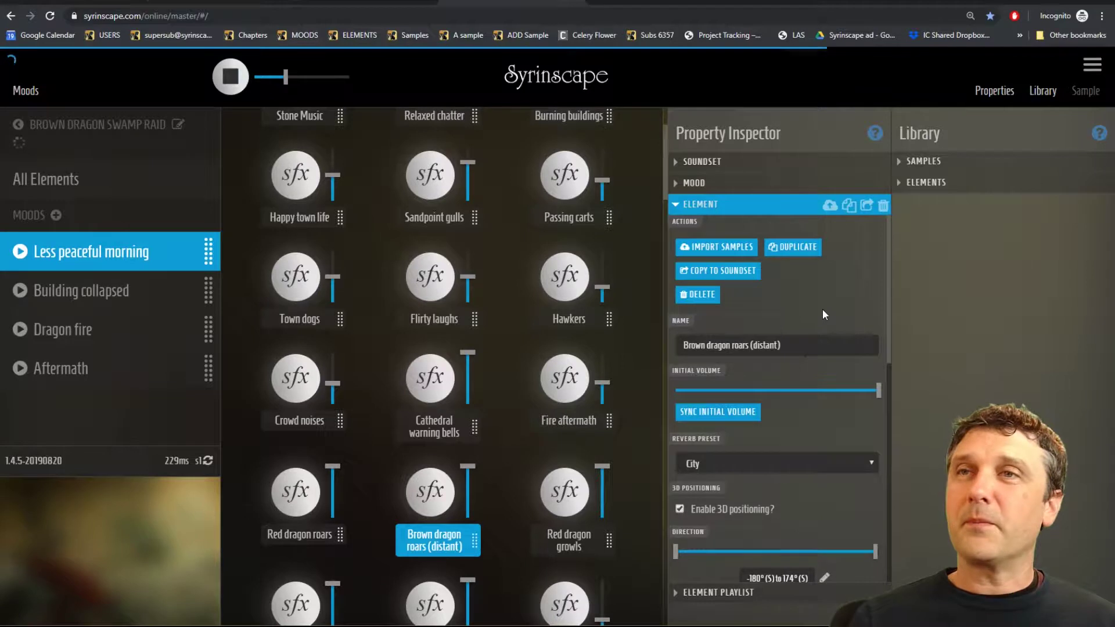
- Copy Brown dragon roars (distant) into My SoundSet using COPY TO SOUNDSET
click(736, 270)
click(806, 265)
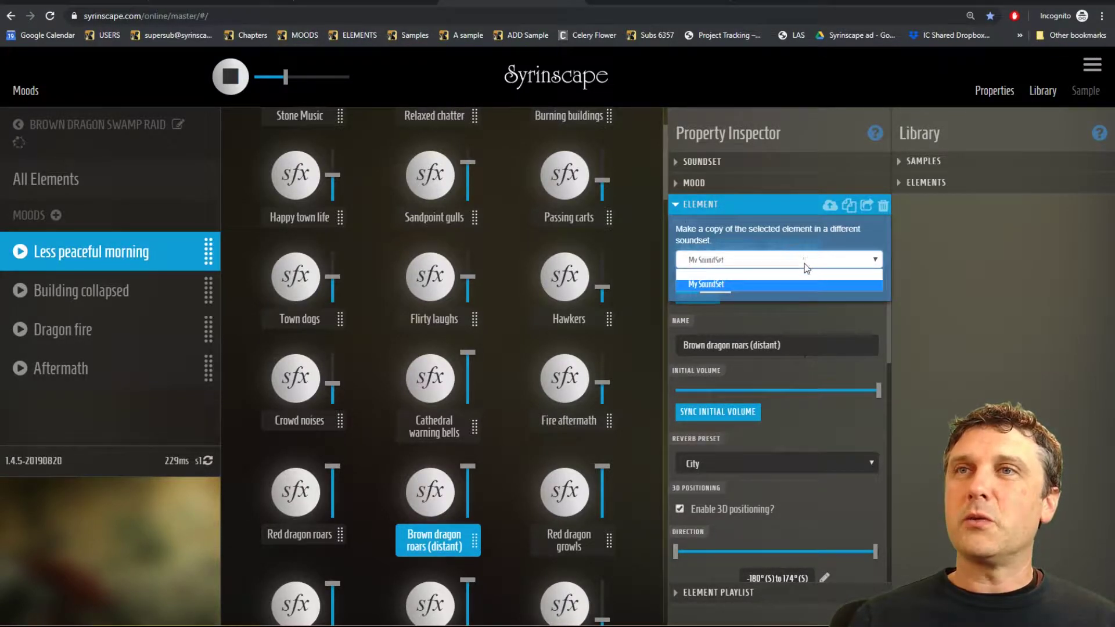
click(733, 285)
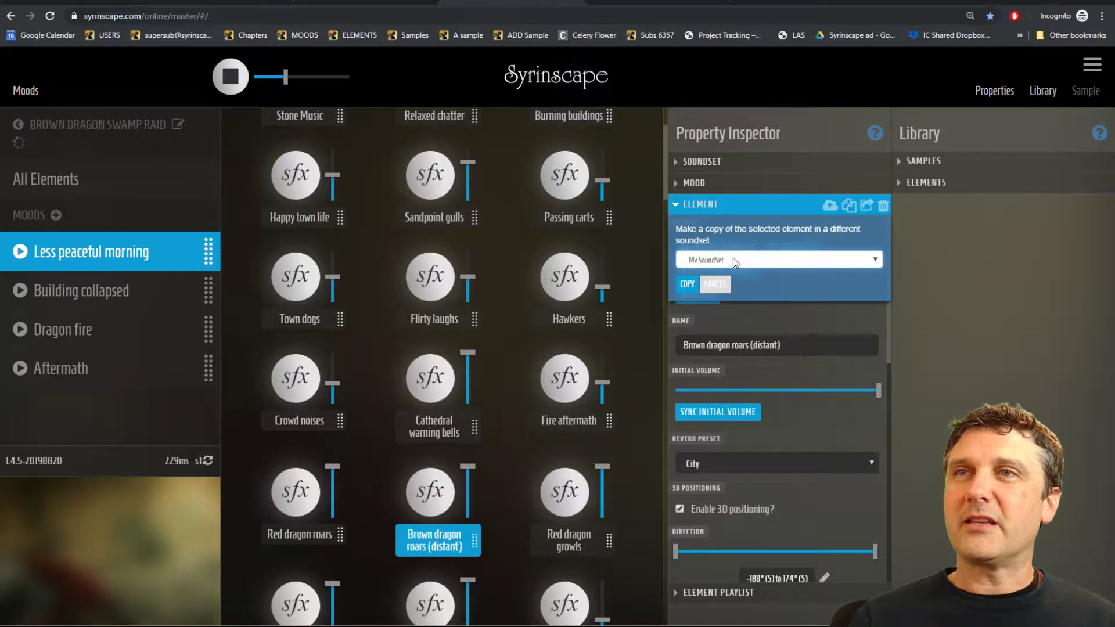
click(688, 285)
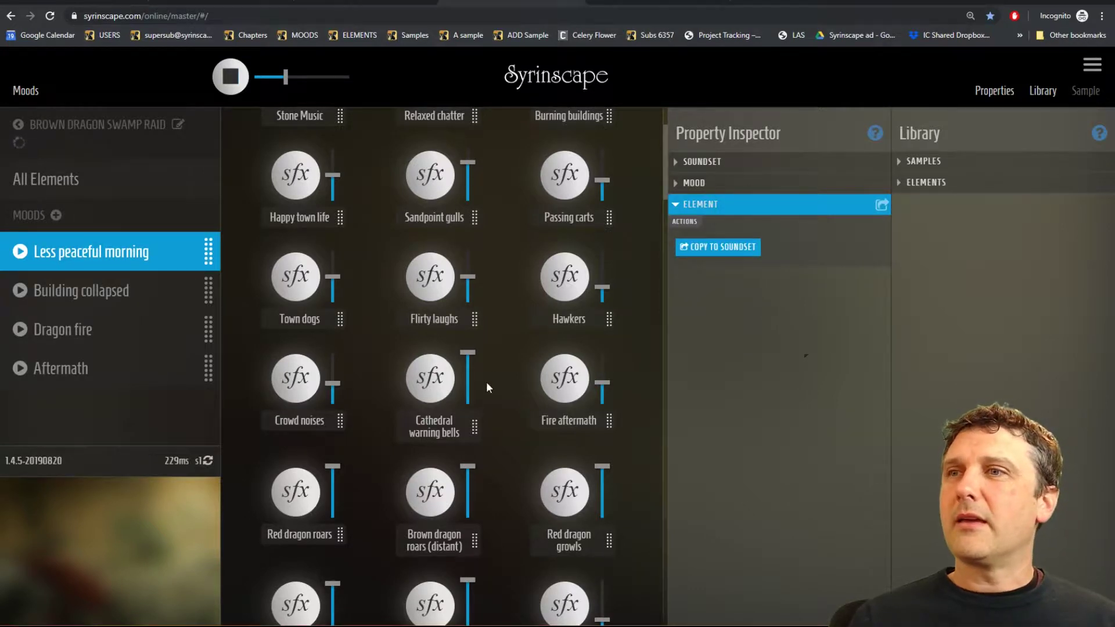
scroll(459, 473, down, 2)
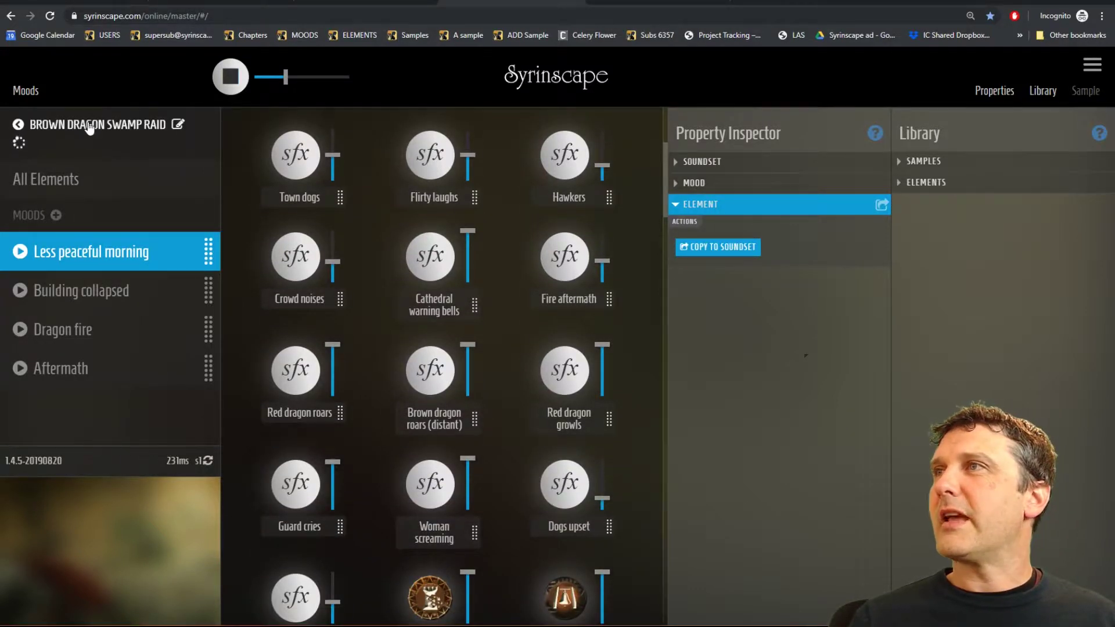
- Check My SoundSet for the copied element, then reopen Brown Dragon Swamp Raid
click(18, 124)
click(56, 192)
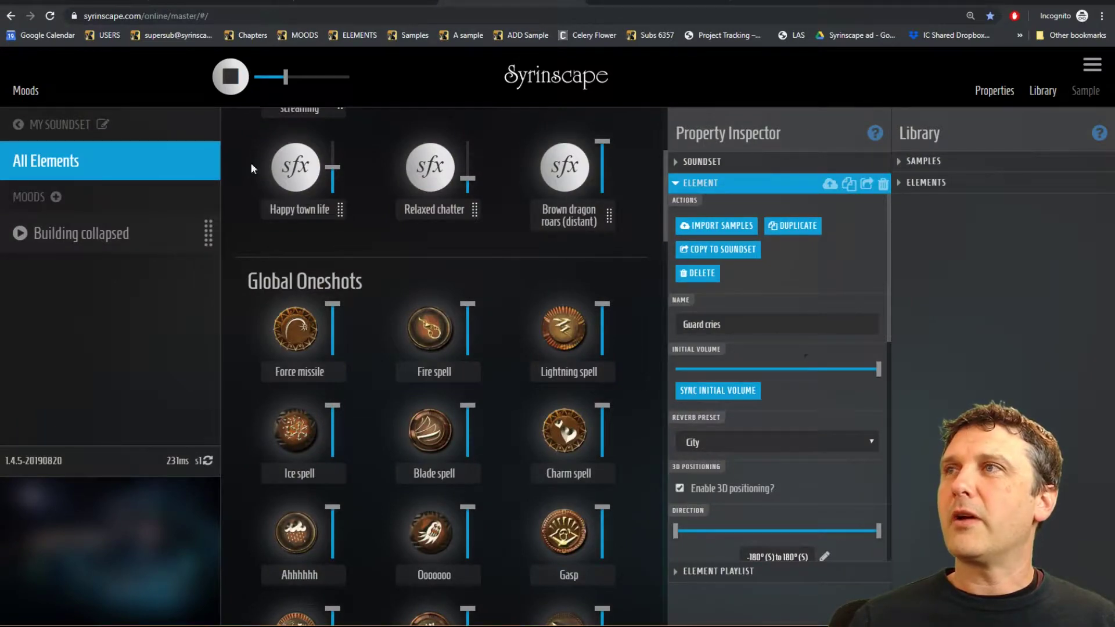
click(57, 127)
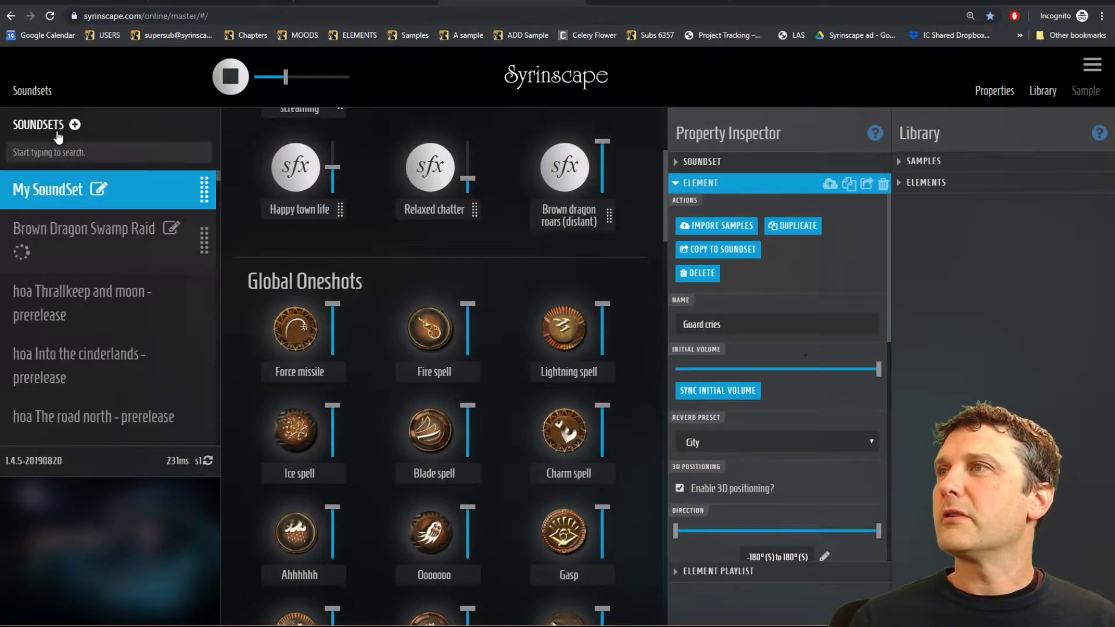
click(78, 232)
- Select Brown dragon roars (distant), start a delete, and choose KEEP to cancel it
scroll(450, 366, down, 5)
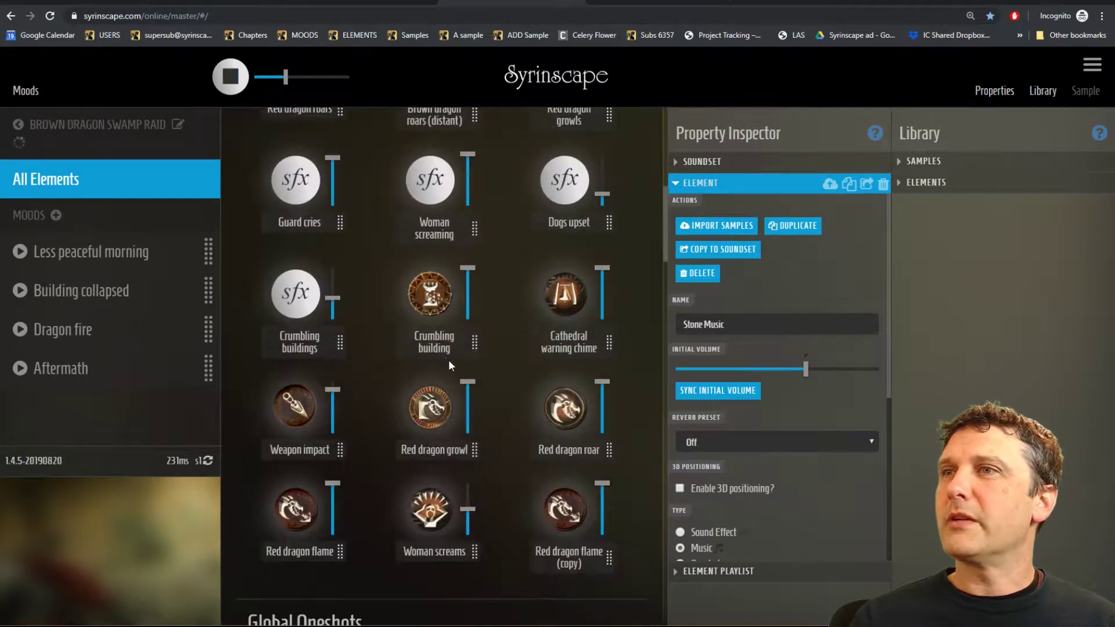
scroll(449, 364, up, 5)
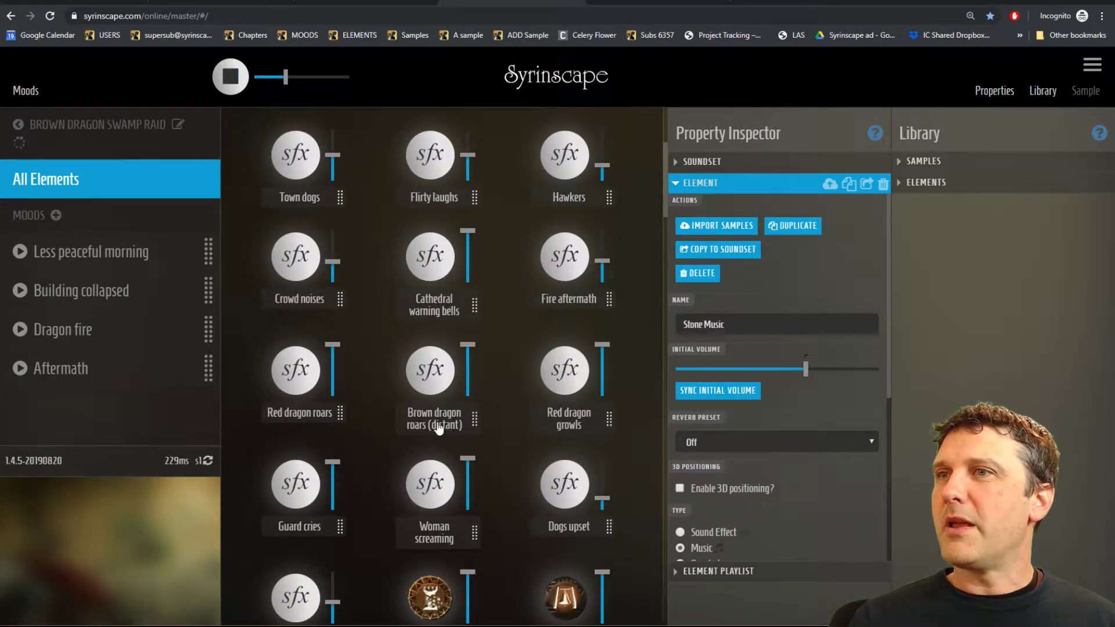
click(439, 429)
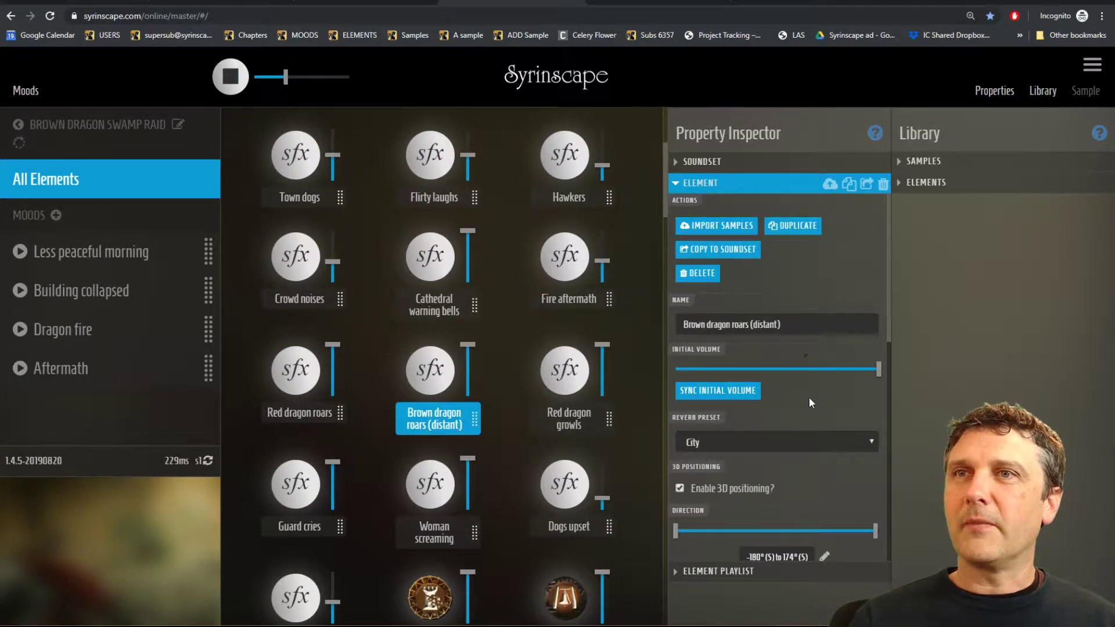
click(700, 274)
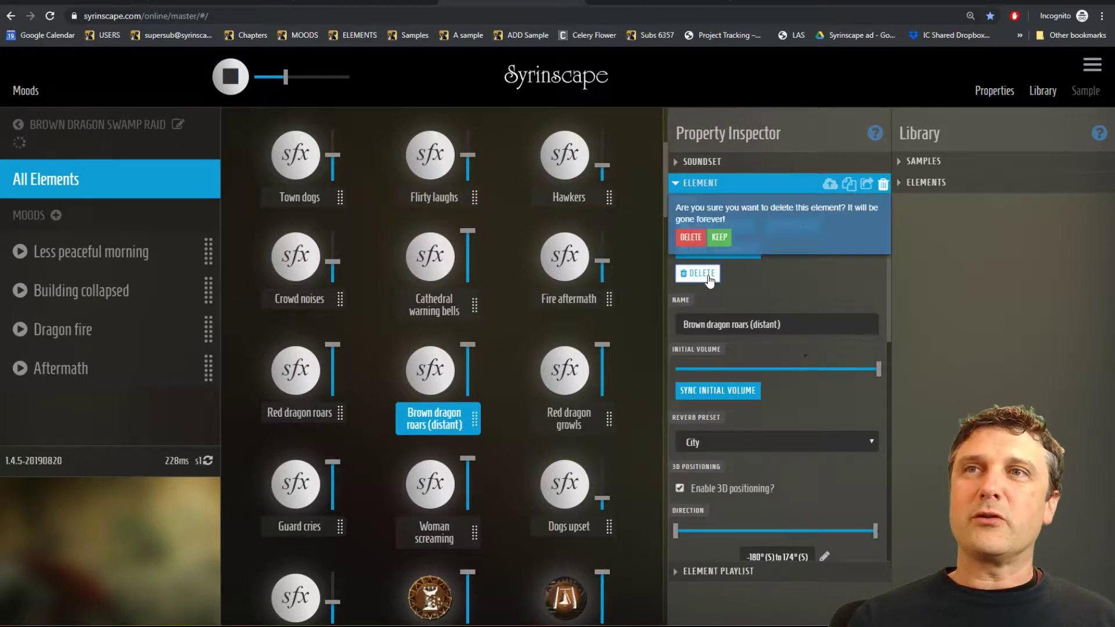
click(720, 238)
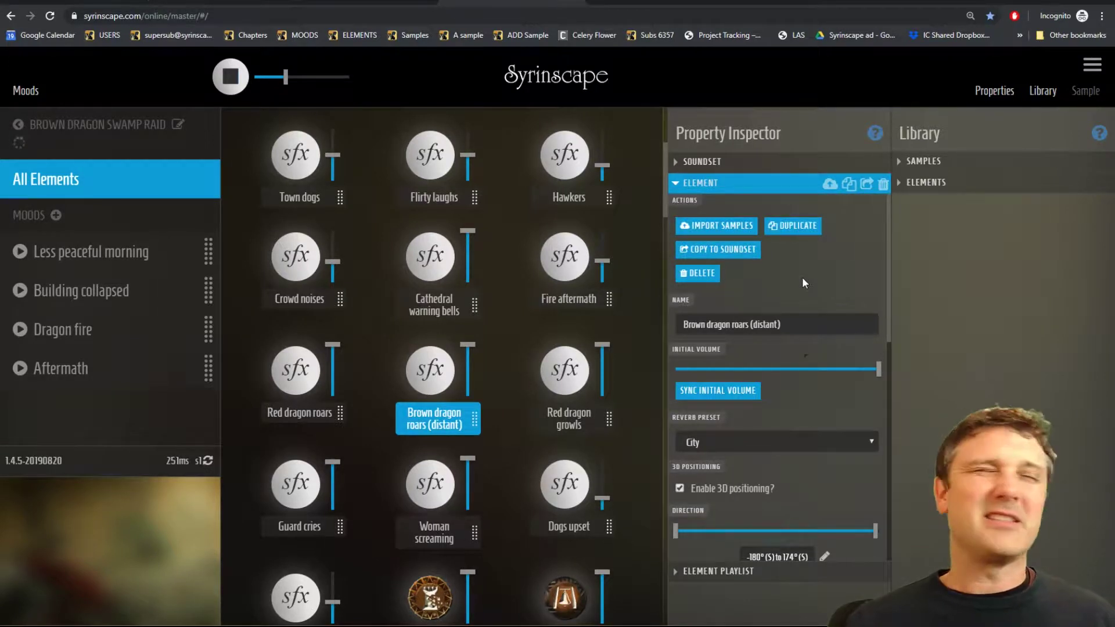
scroll(796, 341, down, 2)
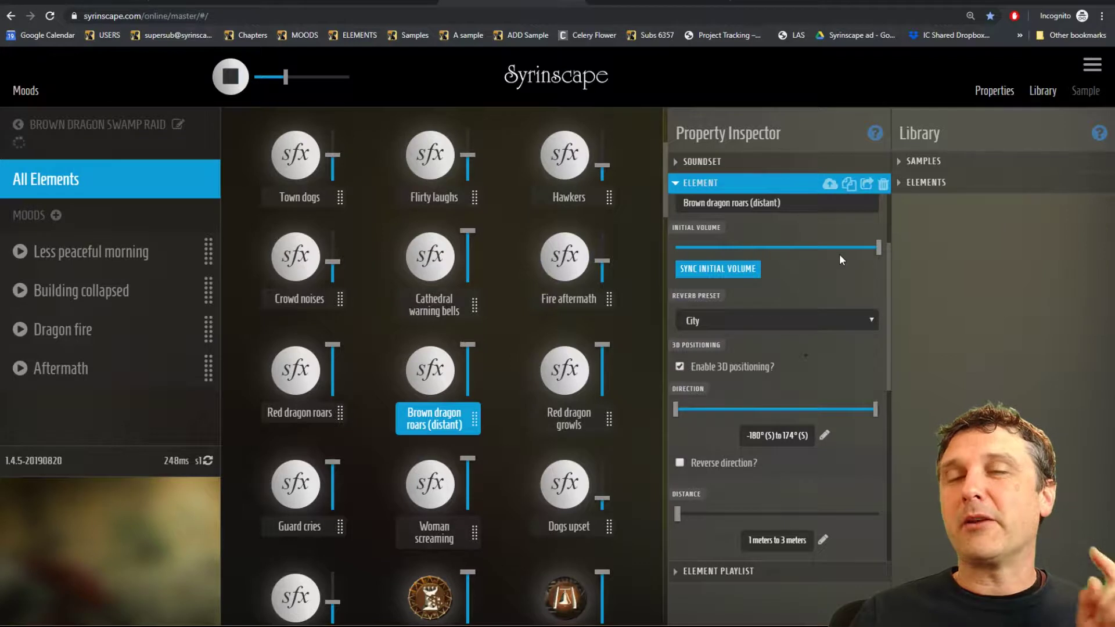
- Set Brown dragon roars (distant) to about 69% volume and sync its initial volume to match
drag(787, 248, 775, 248)
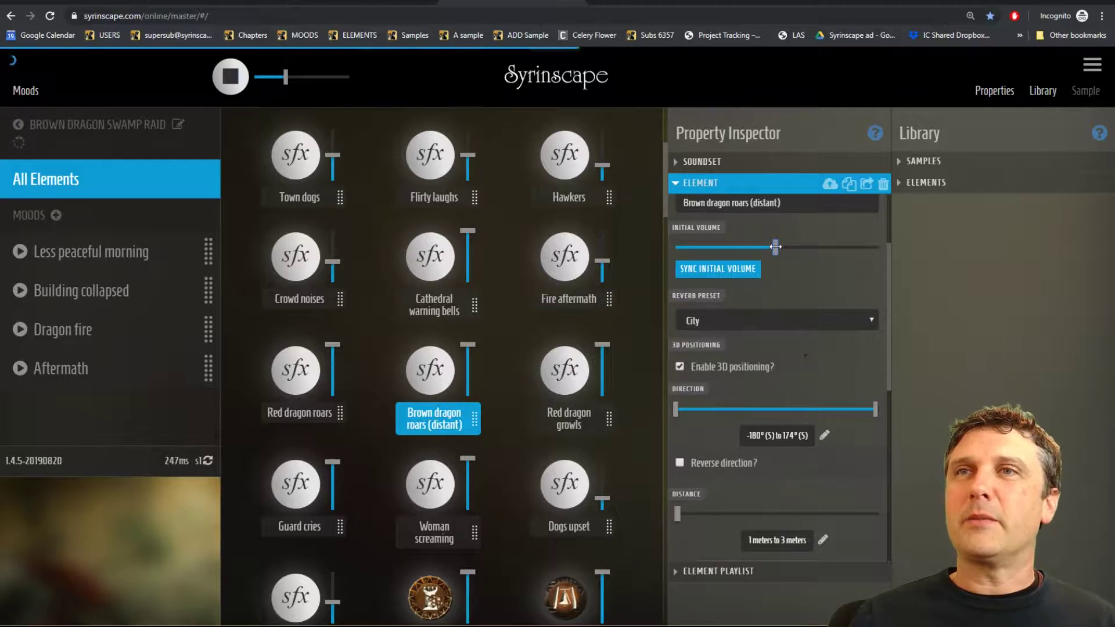
click(468, 360)
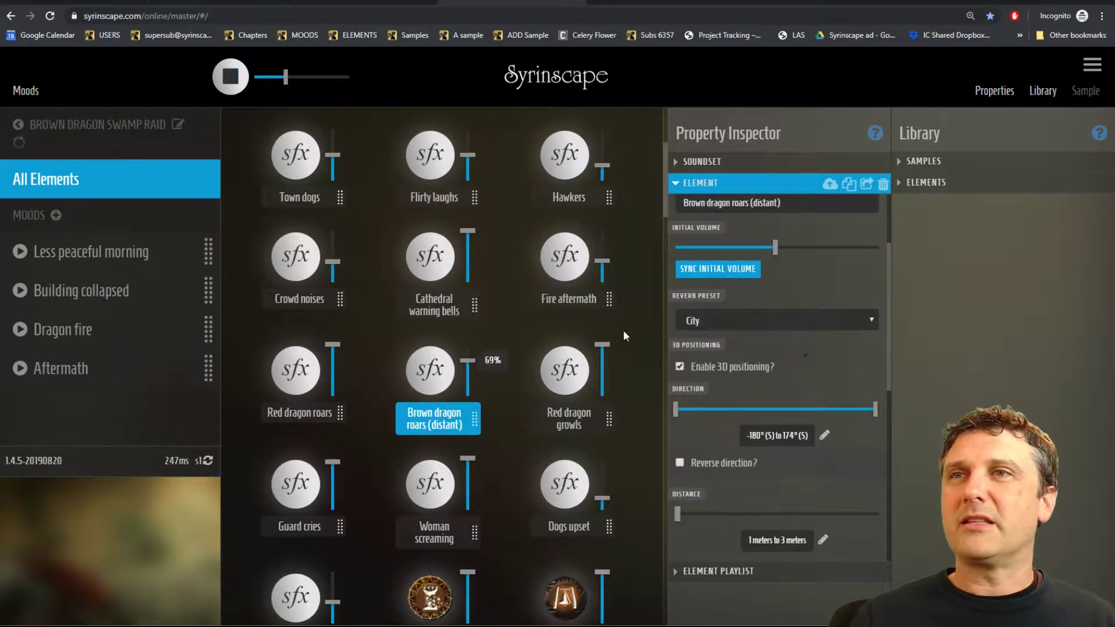
click(731, 271)
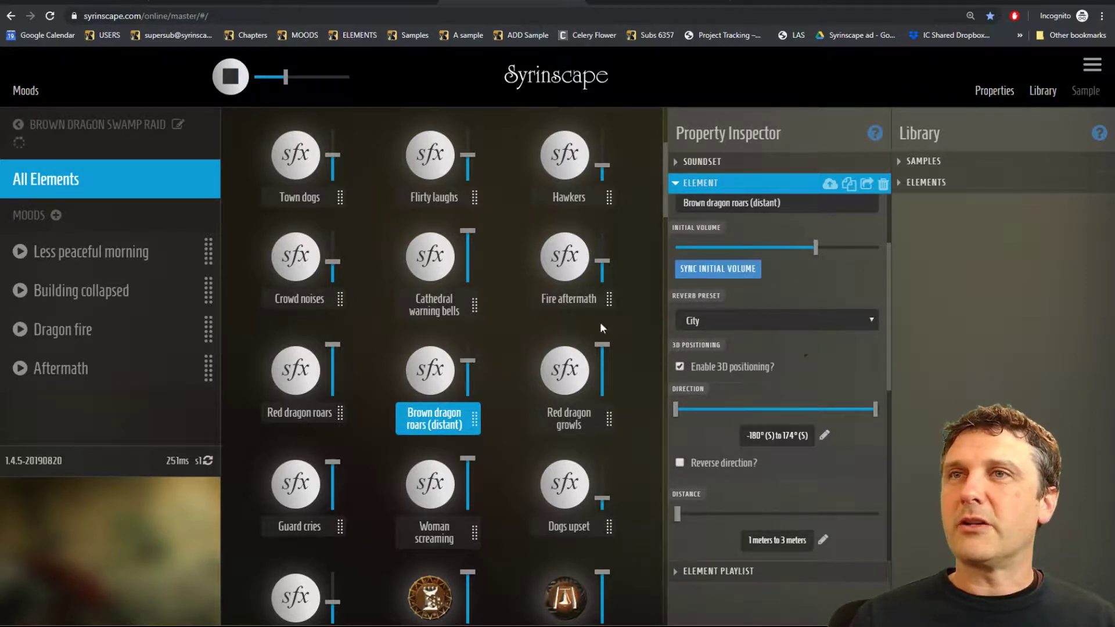
- Apply the Arena reverb preset to the roar and play it to hear the effect
click(773, 323)
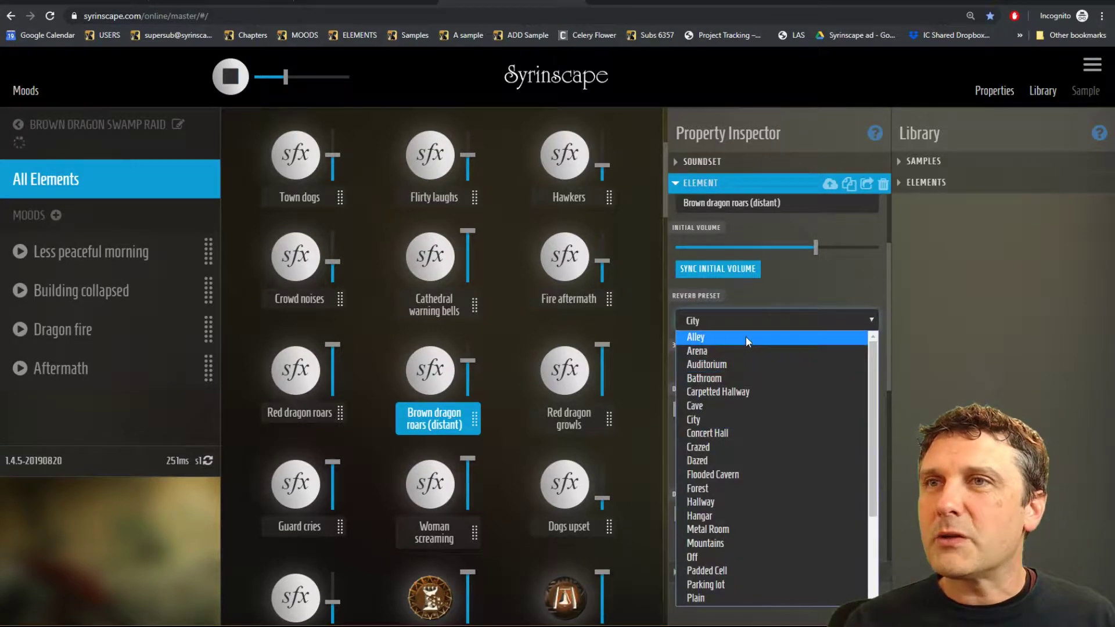
click(747, 352)
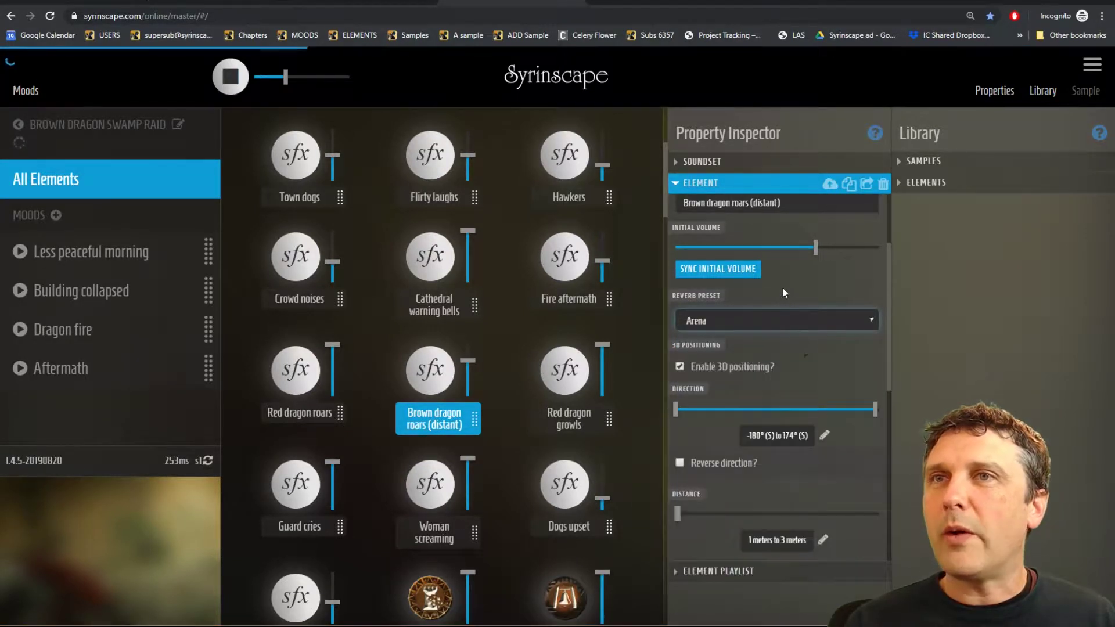
click(439, 371)
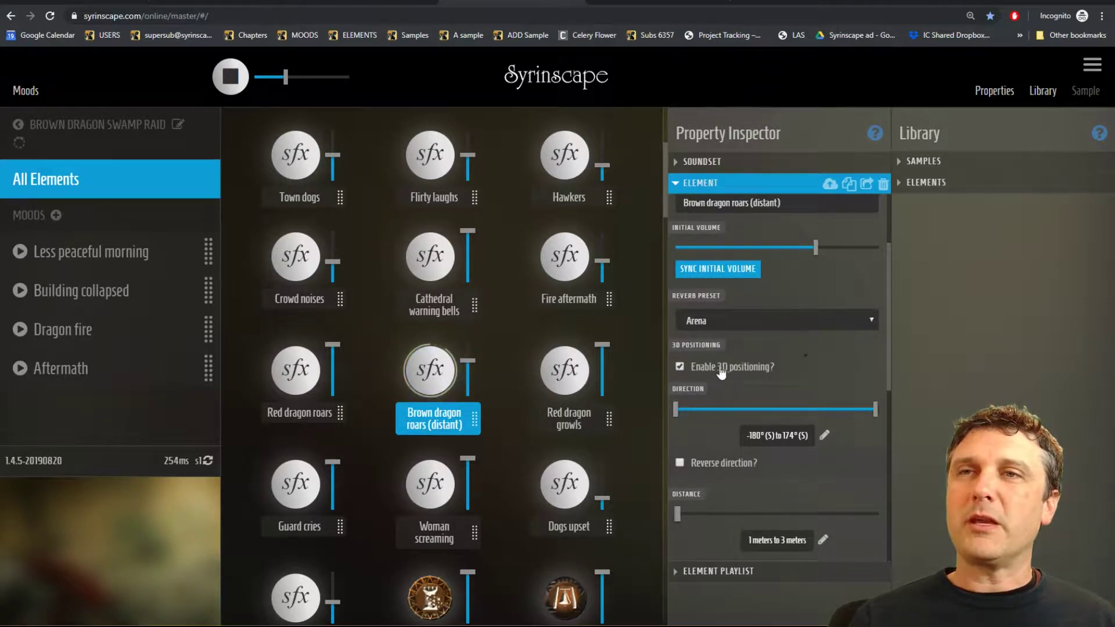
scroll(766, 375, down, 2)
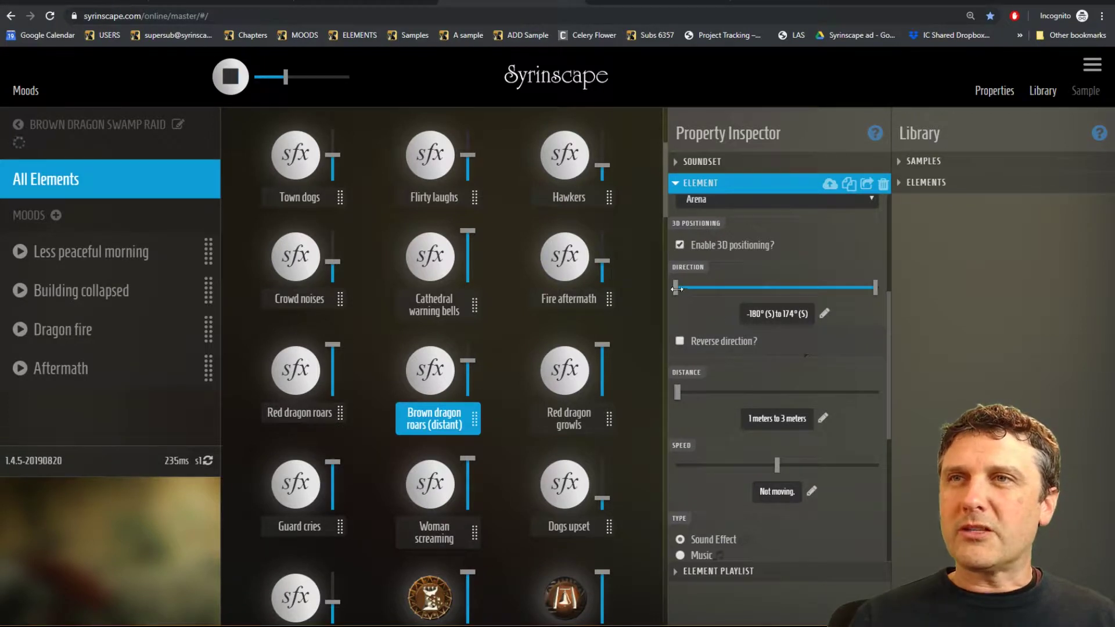
- Toggle Reverse direction on and off, then audition a north-northwest to north-northeast direction range
drag(676, 288, 682, 293)
drag(726, 295, 728, 298)
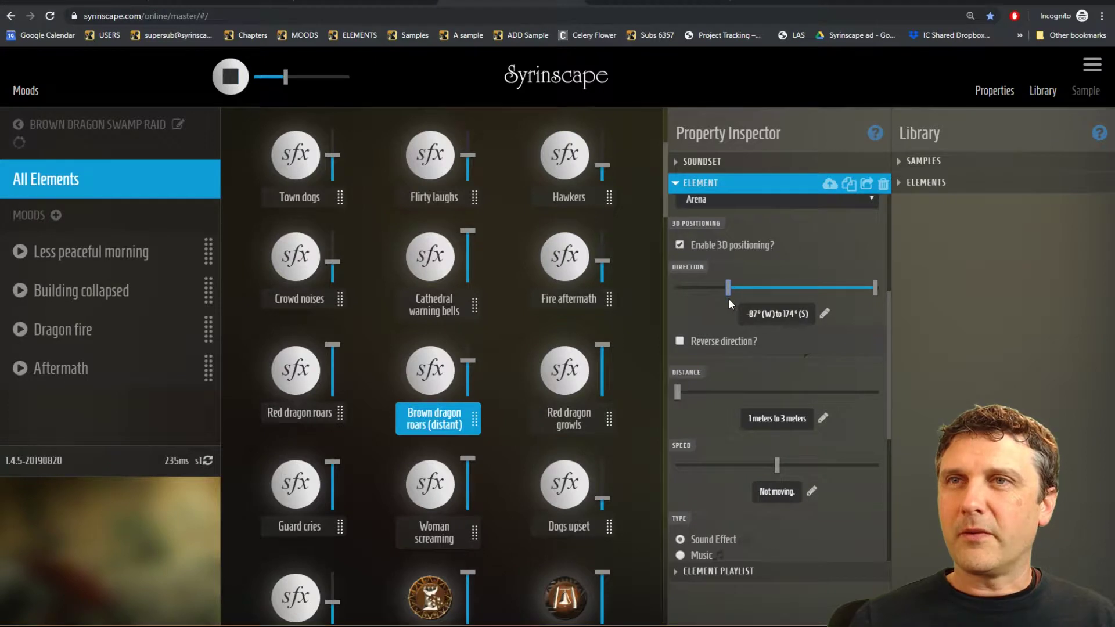
drag(876, 289, 828, 293)
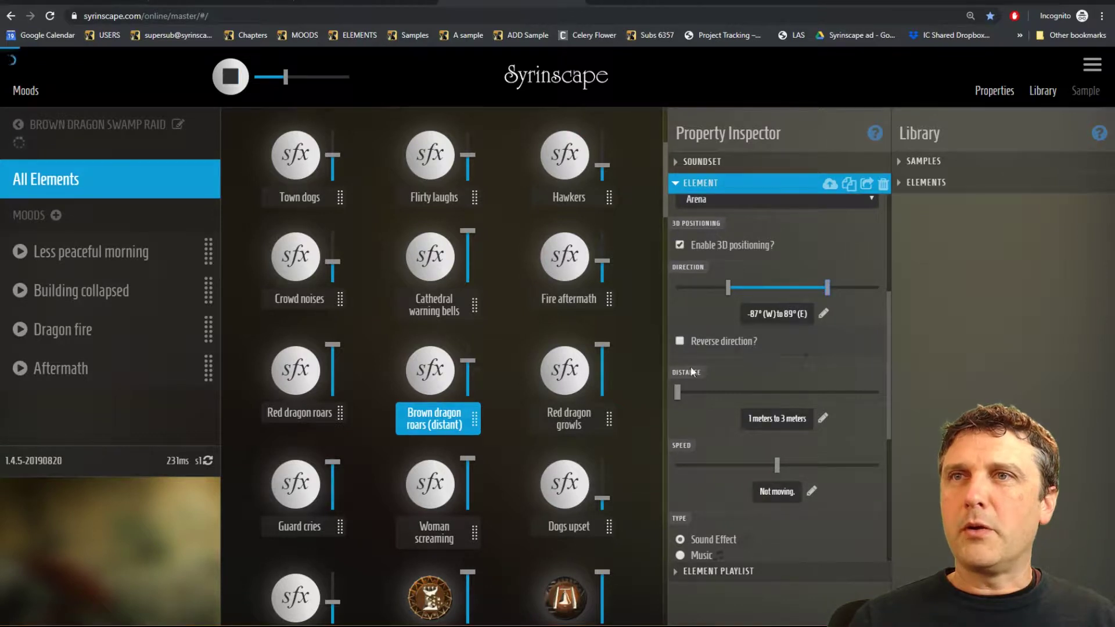
click(680, 341)
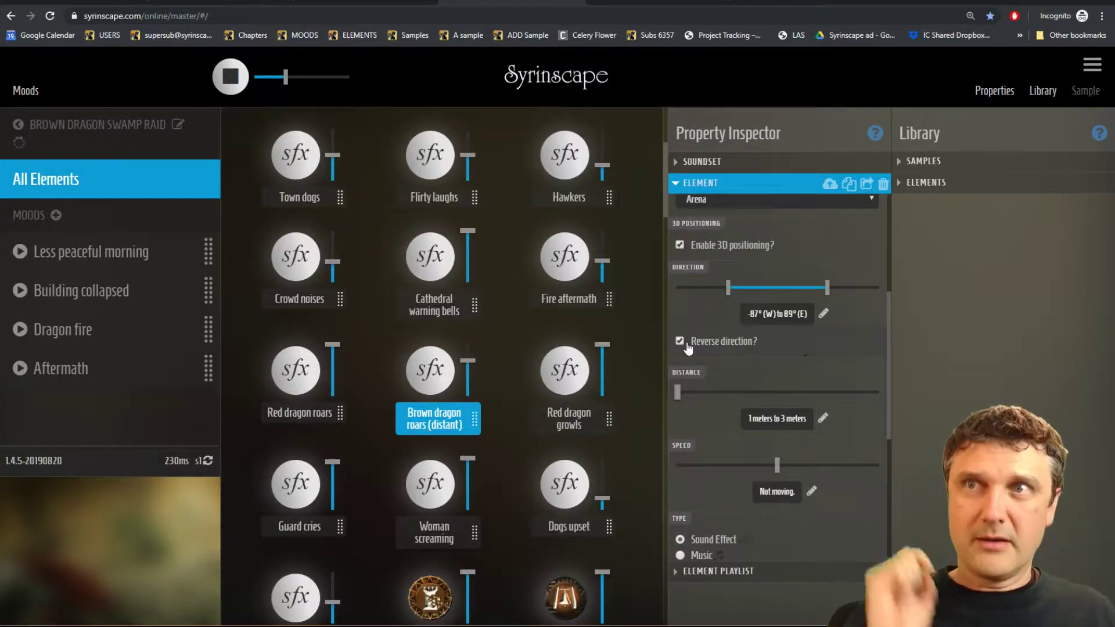
click(680, 342)
drag(727, 287, 759, 286)
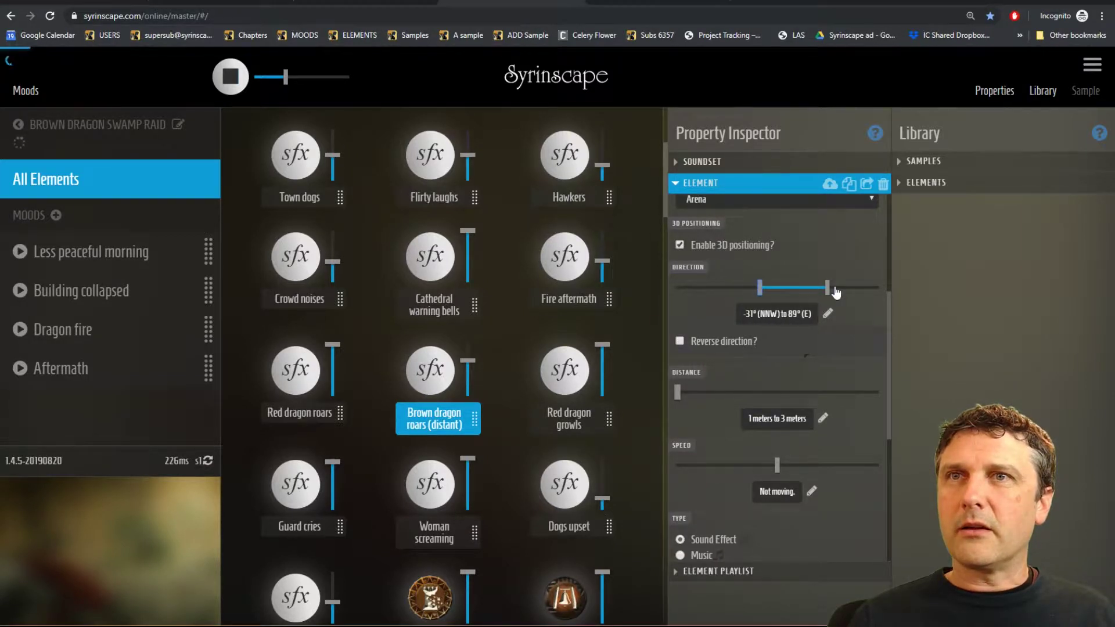
drag(828, 289, 785, 292)
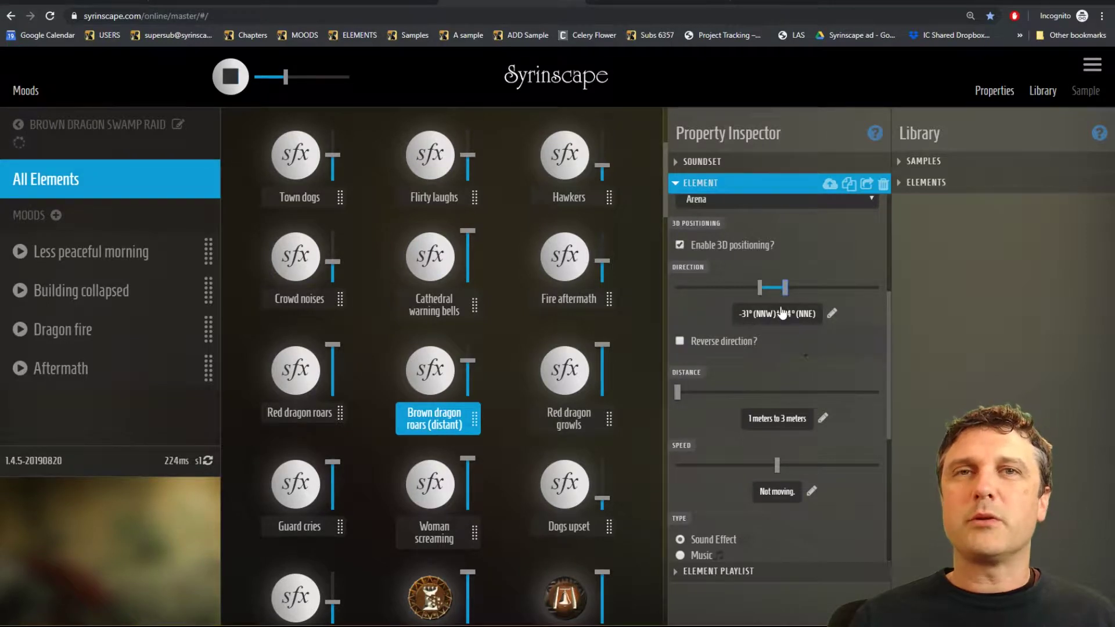
click(443, 366)
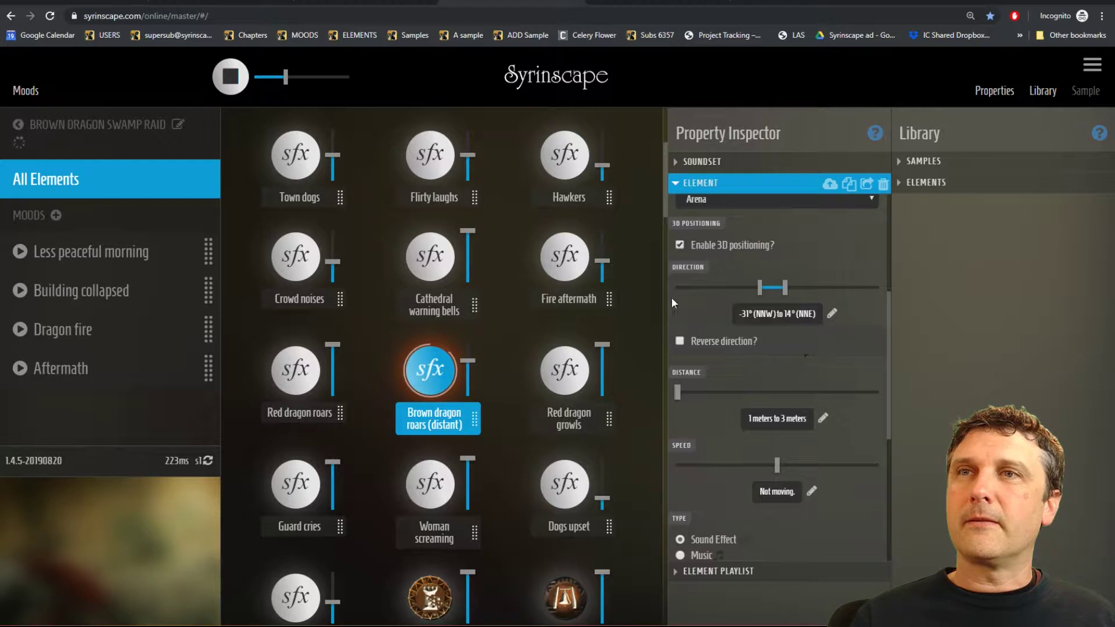
- Audition western and eastern ranges, then set the direction to -87° (W) through 103° (ESE)
drag(760, 287, 737, 287)
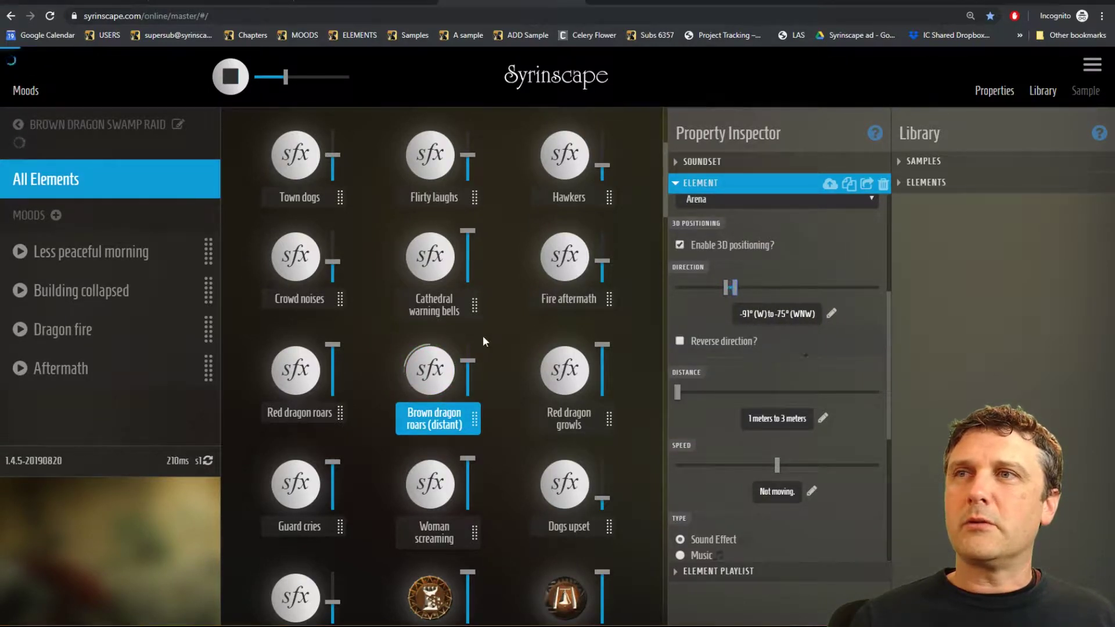
click(430, 374)
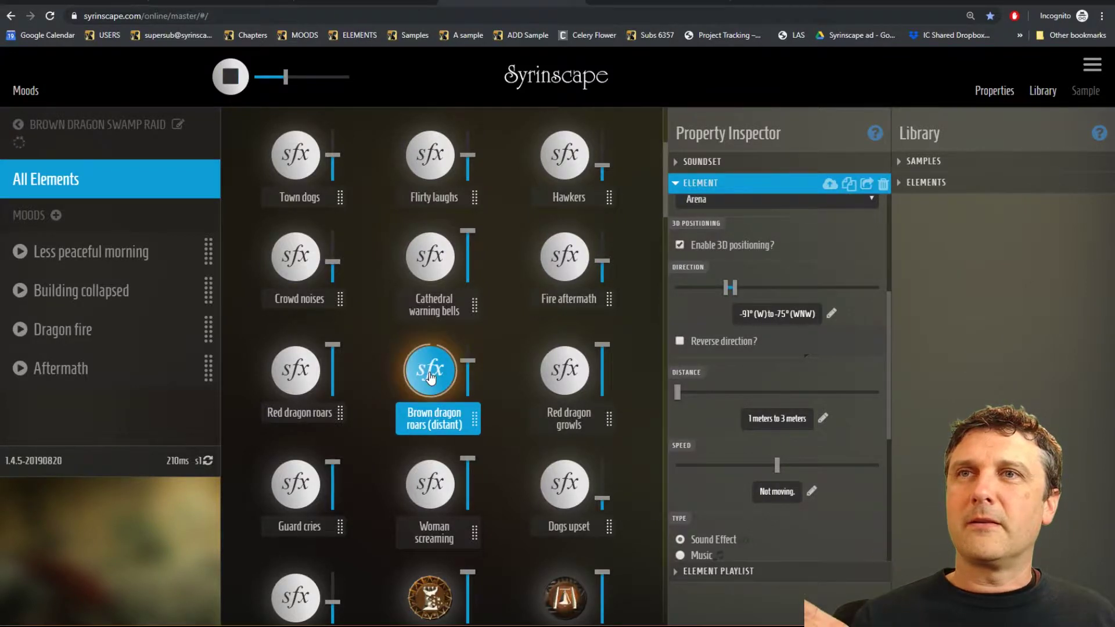
drag(737, 288, 834, 290)
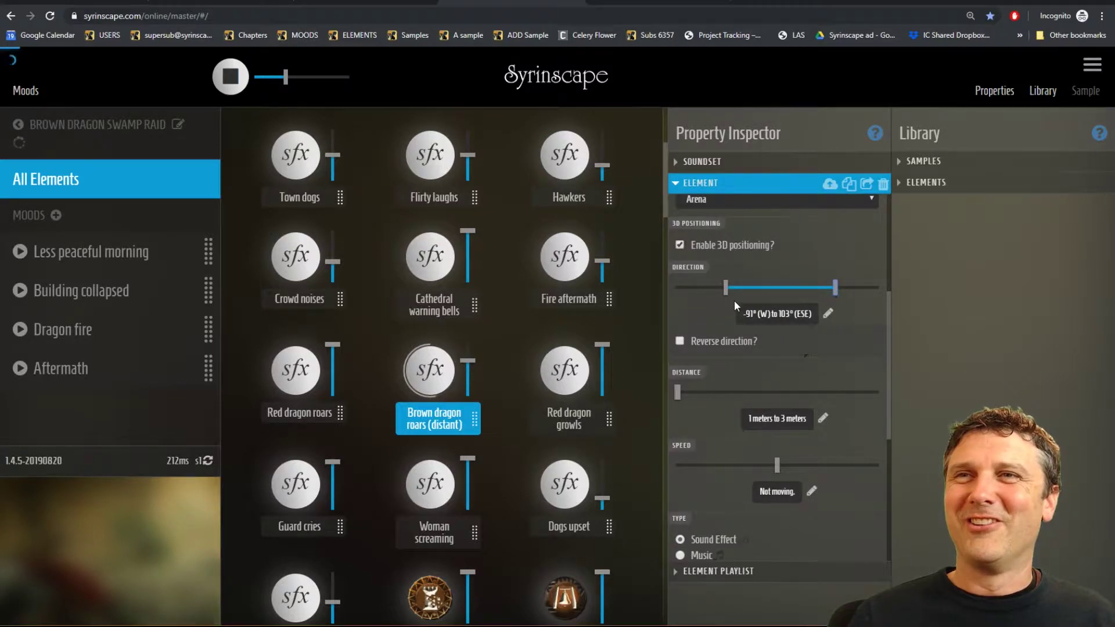
drag(729, 289, 823, 290)
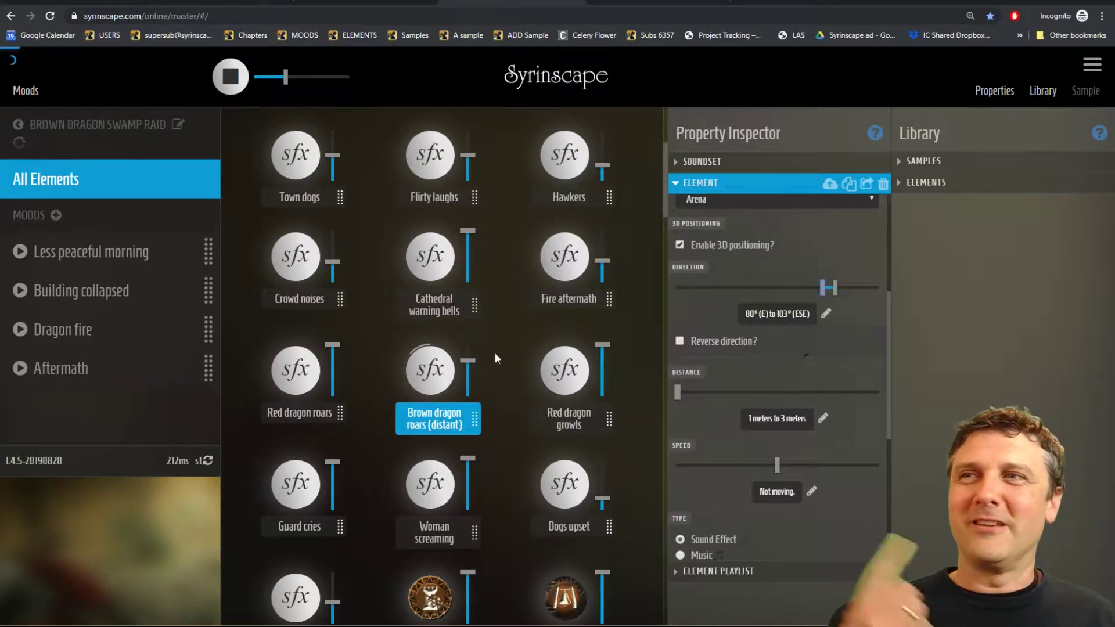
click(433, 375)
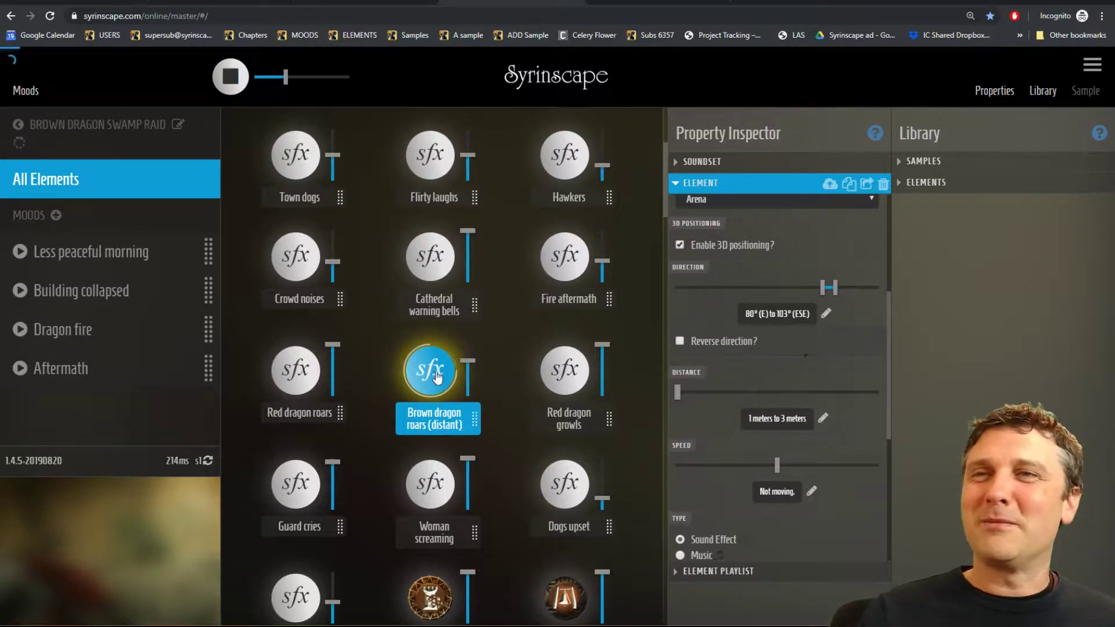
drag(823, 290, 727, 292)
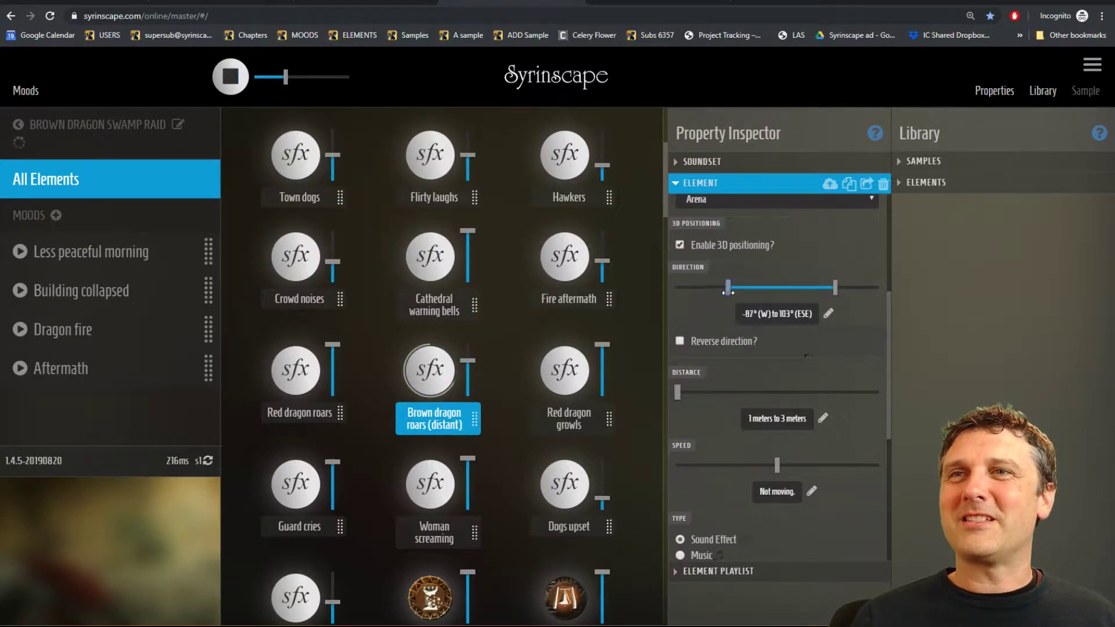
scroll(795, 344, down, 1)
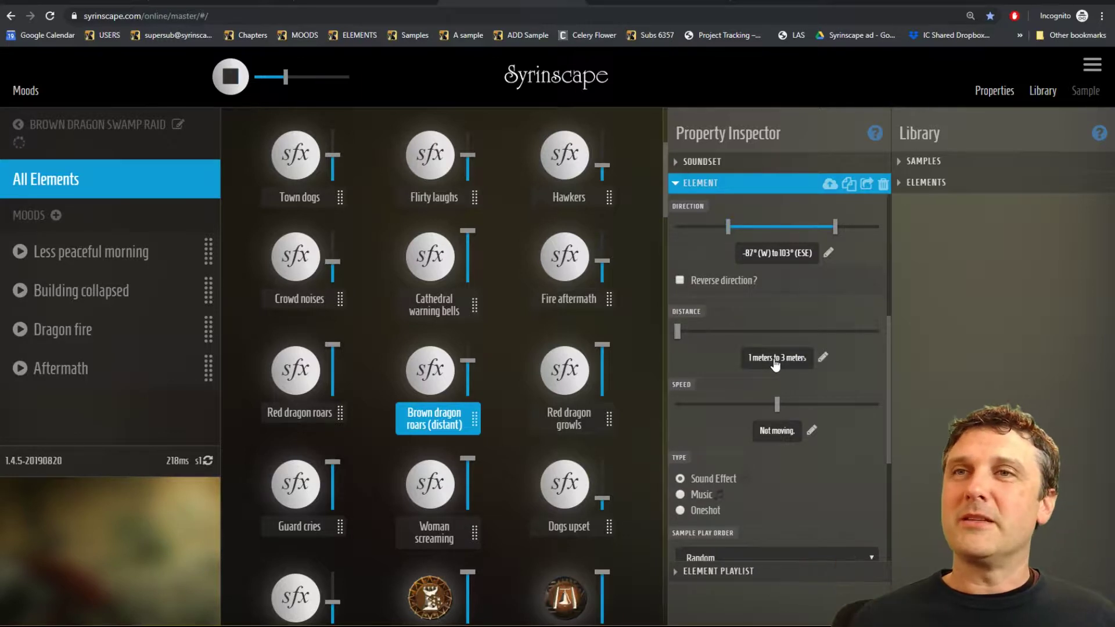
- Set the distance to 10–30 m, nudge it out to 12–32 m, and play the roar
click(775, 359)
text(0)
click(829, 365)
text(0)
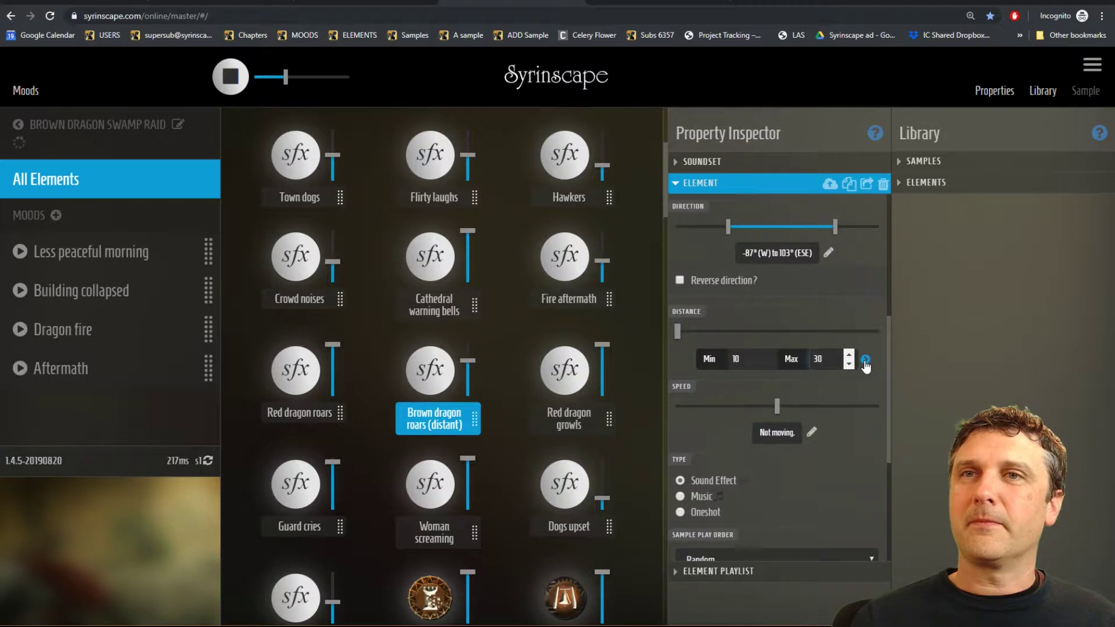
click(865, 360)
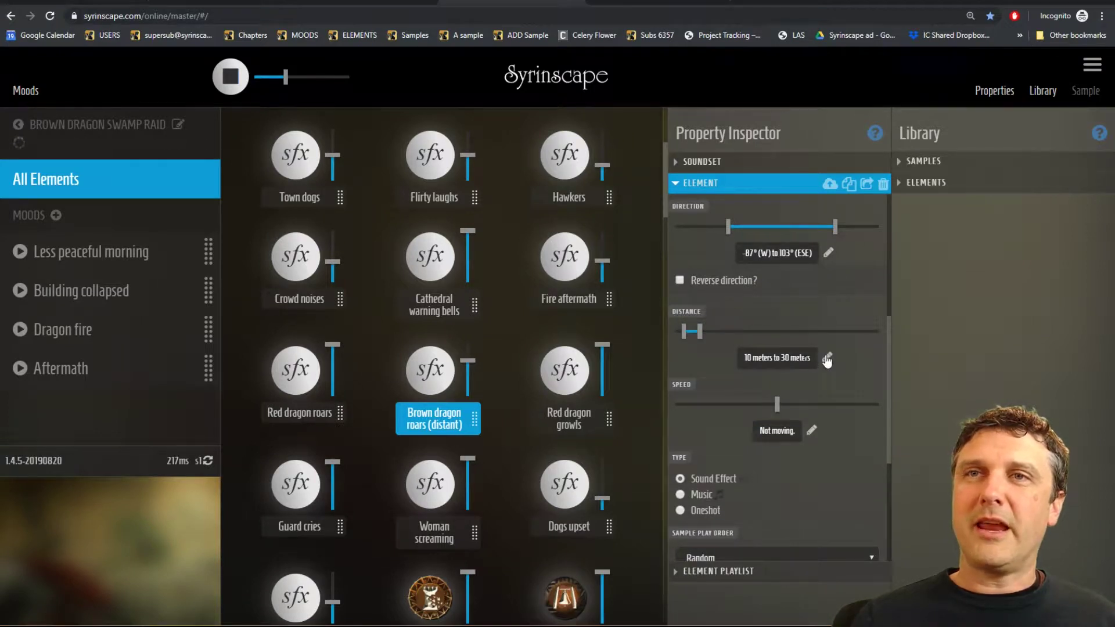
click(776, 358)
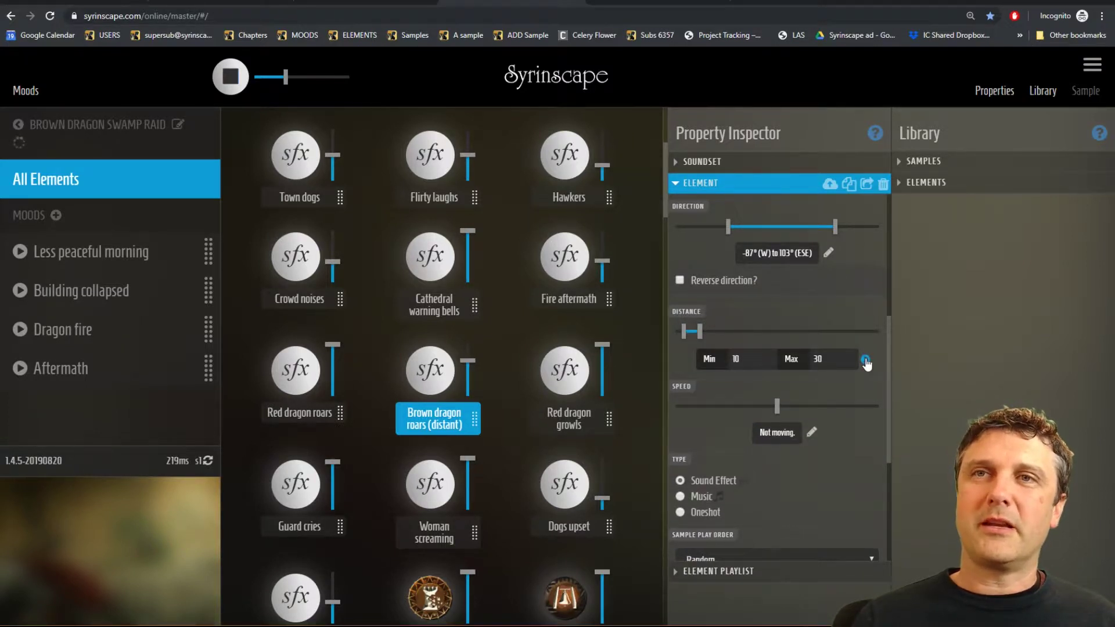
click(866, 360)
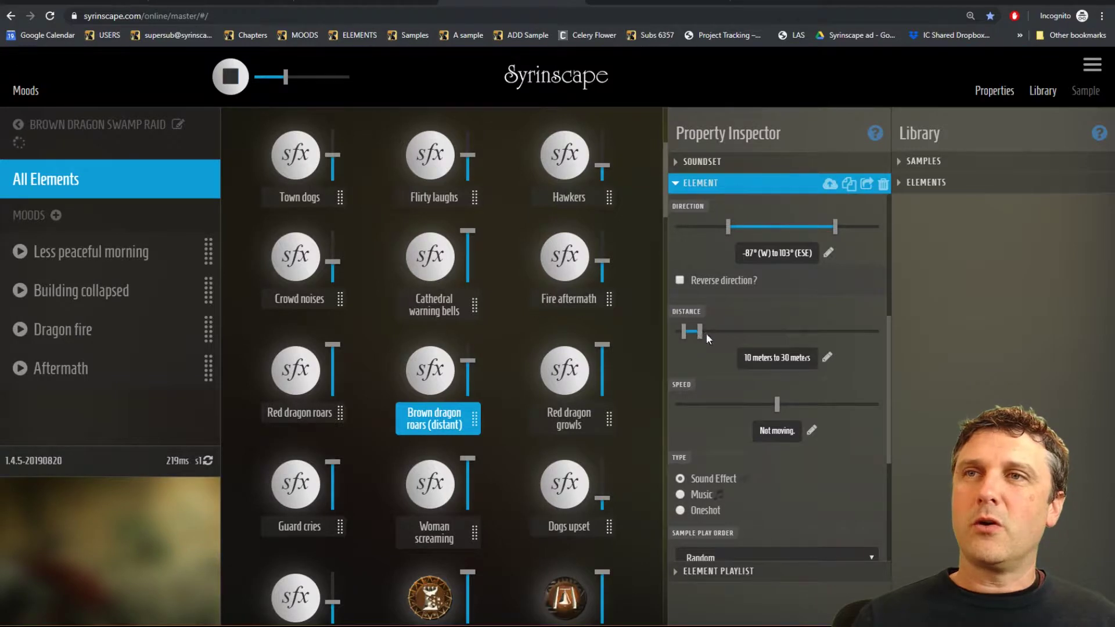
mouse_move(684, 332)
mouse_down()
mouse_move(709, 330)
mouse_move(686, 332)
mouse_up()
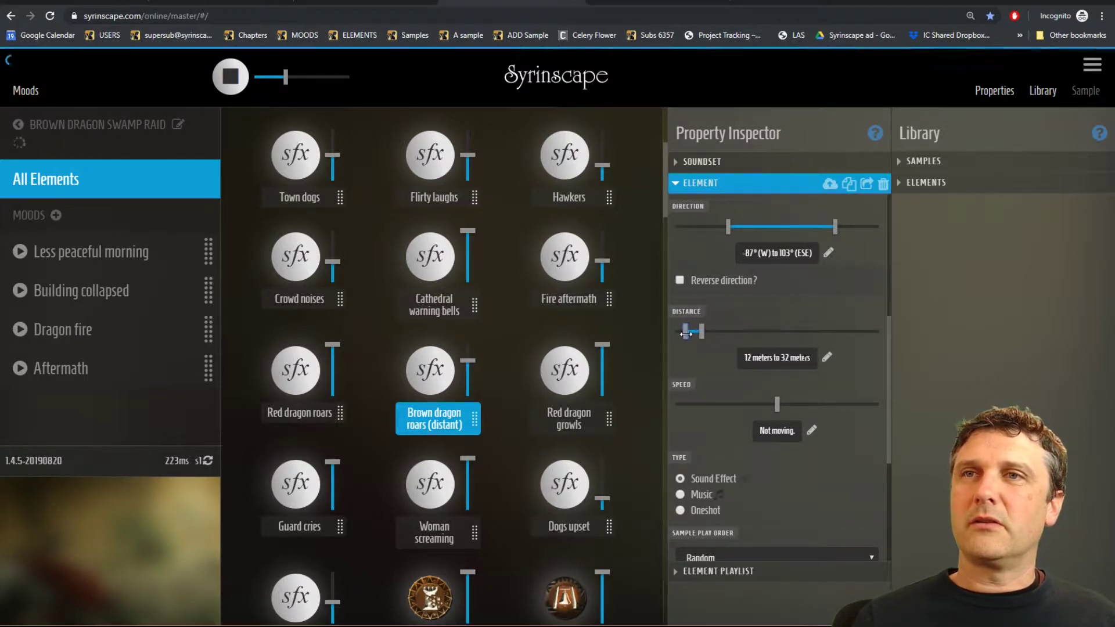
click(433, 378)
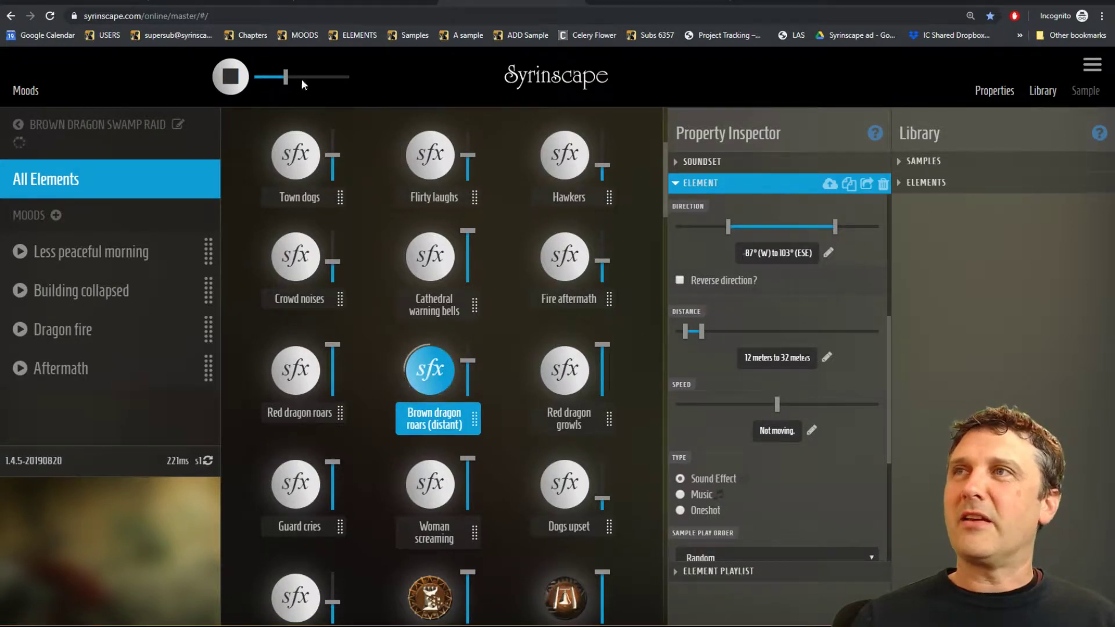
- Raise master volume to about 79%, place the dragon roar 7–20 m away approaching at 6 m/s, and preview it
mouse_move(321, 85)
drag(318, 79, 330, 77)
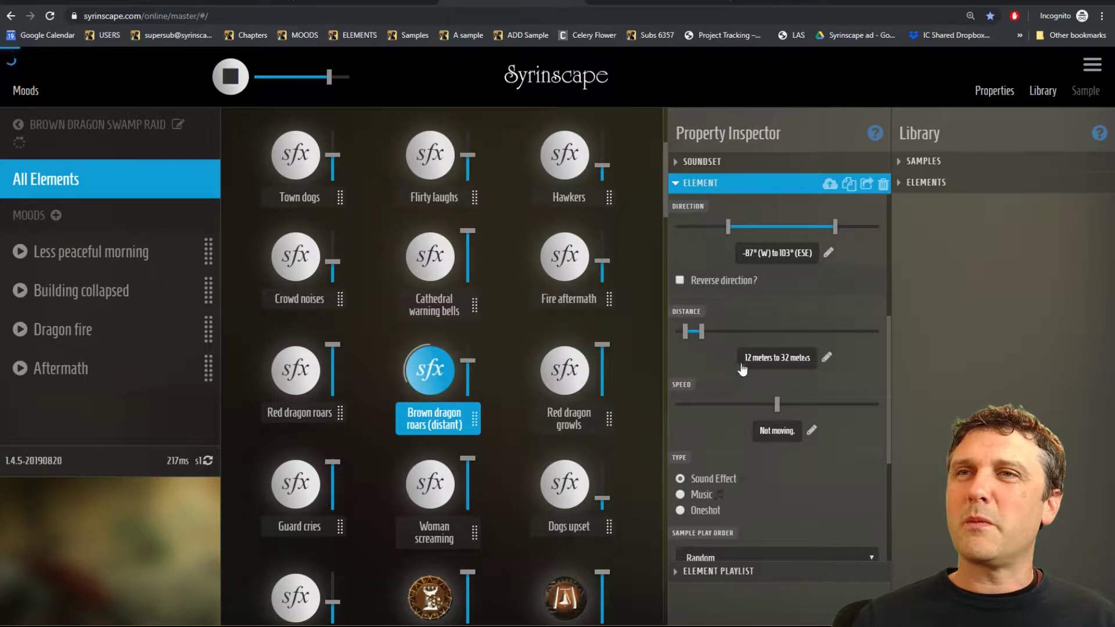
drag(689, 336, 692, 332)
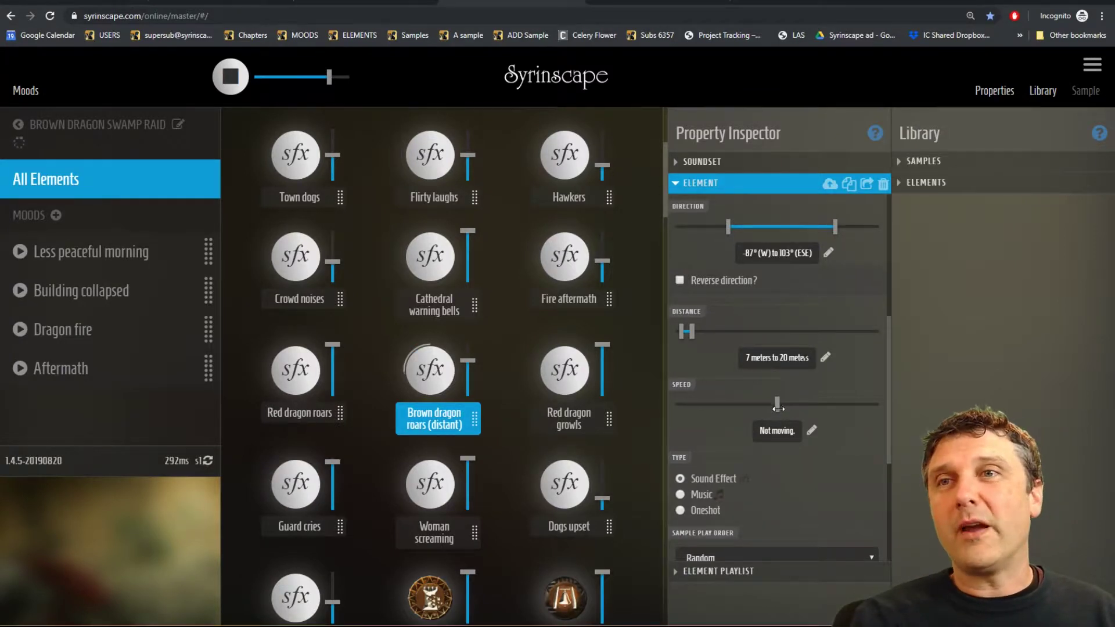
drag(777, 405, 782, 405)
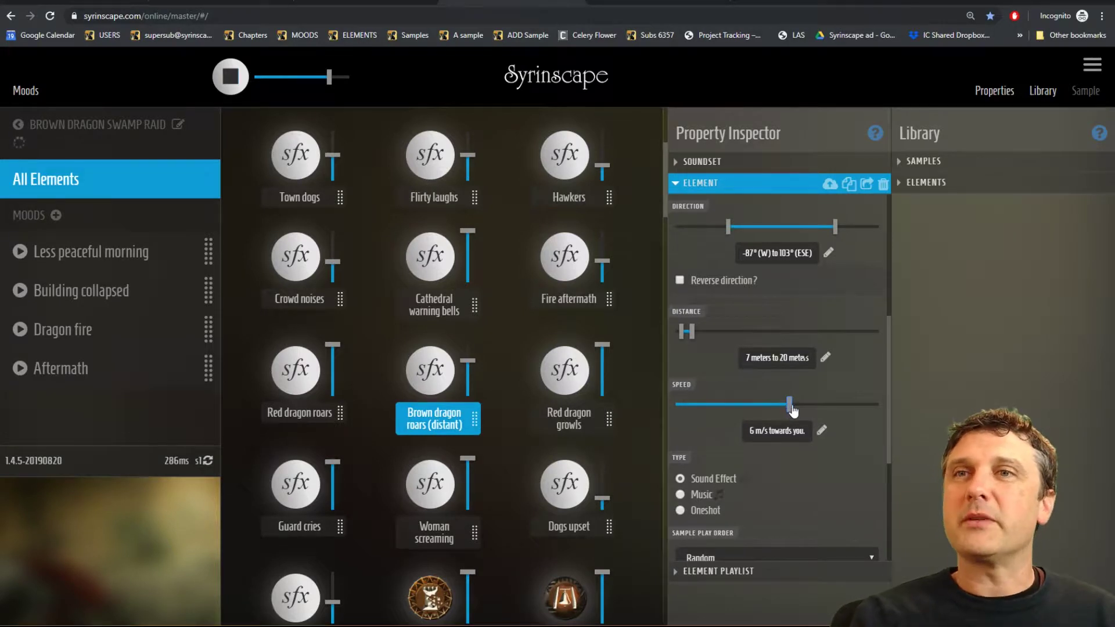
click(440, 375)
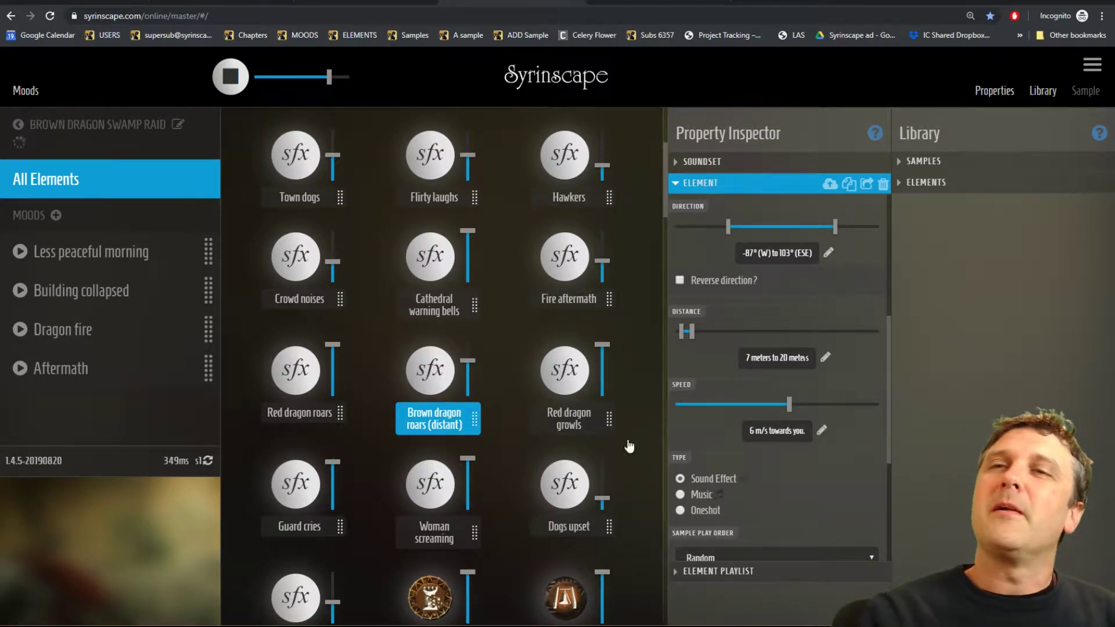
- Try the dragon roar element as Music, then as Oneshot, triggering the roar to hear it
scroll(805, 456, down, 2)
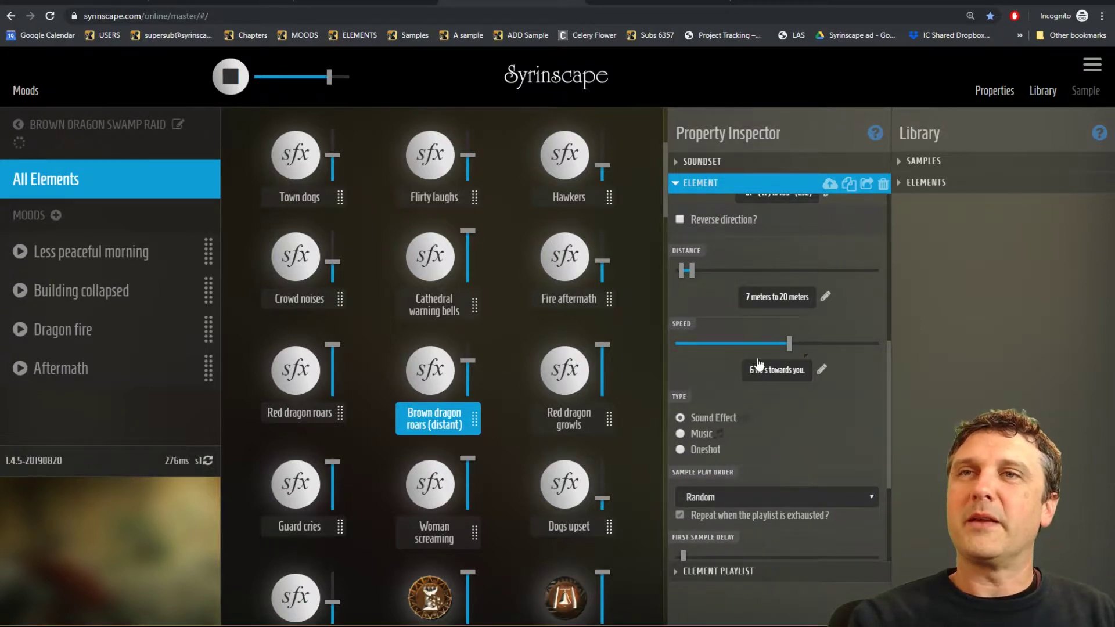
scroll(784, 348, up, 8)
scroll(748, 402, down, 6)
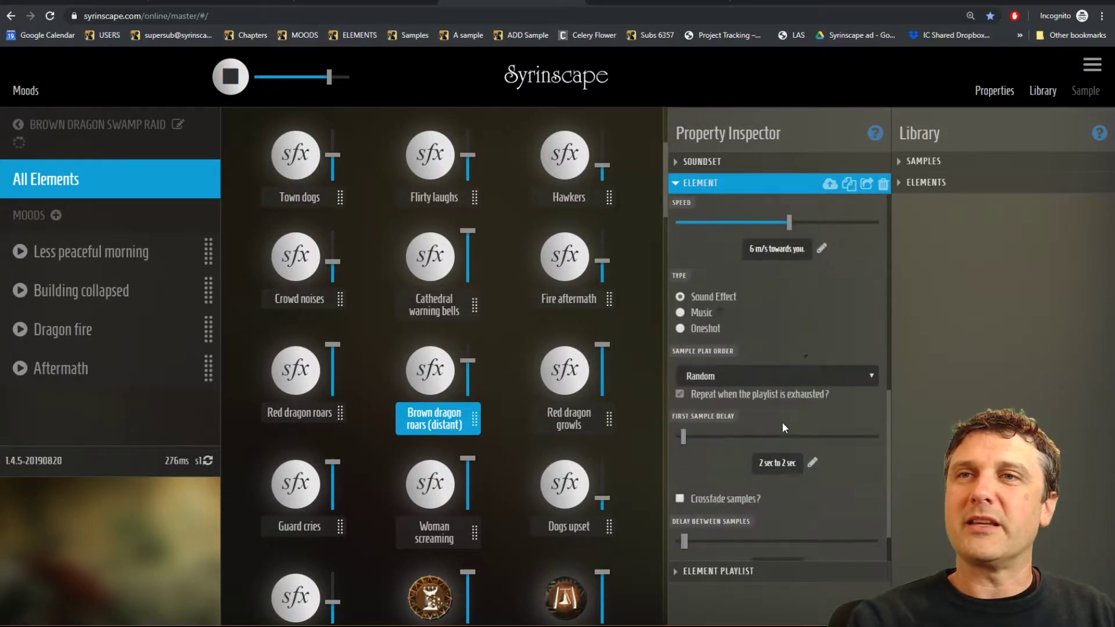
click(698, 318)
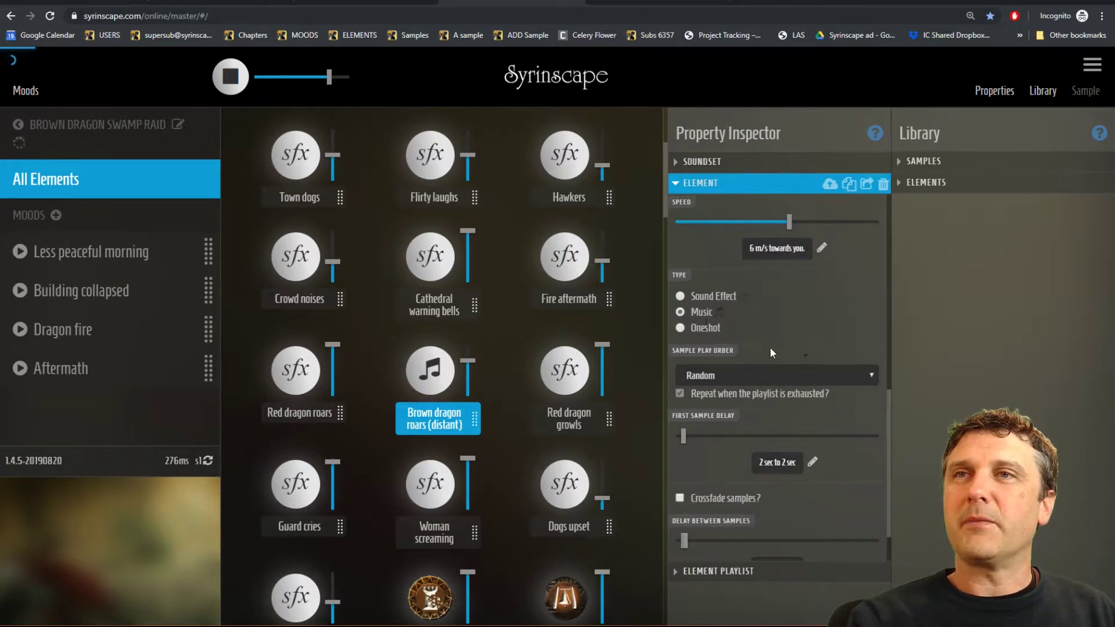
scroll(770, 347, up, 6)
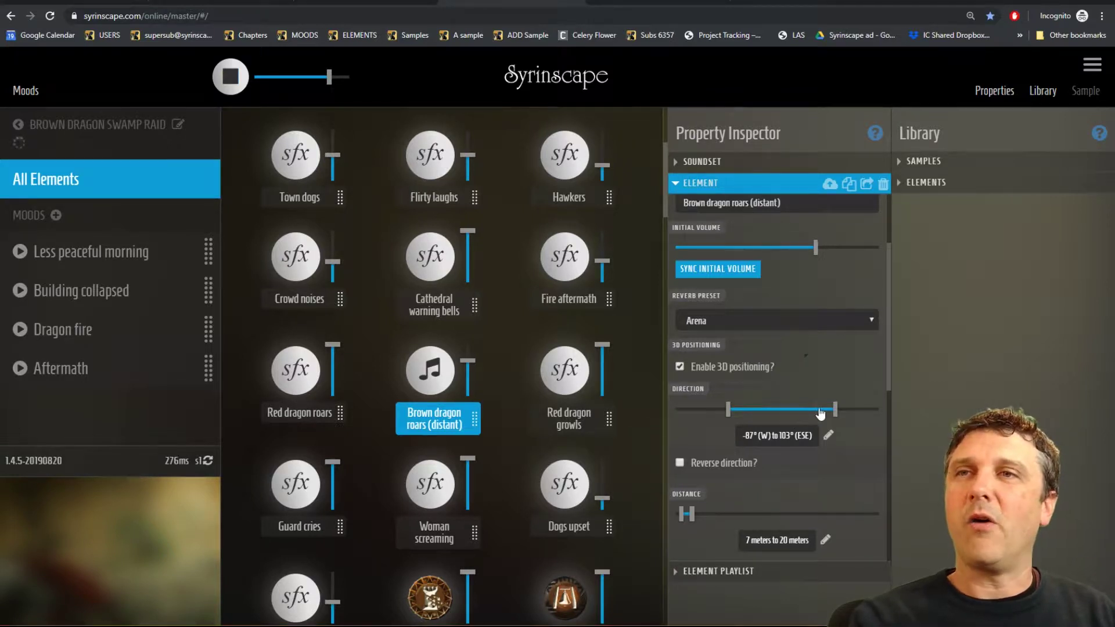
scroll(818, 407, up, 2)
scroll(818, 407, down, 1)
scroll(817, 407, down, 5)
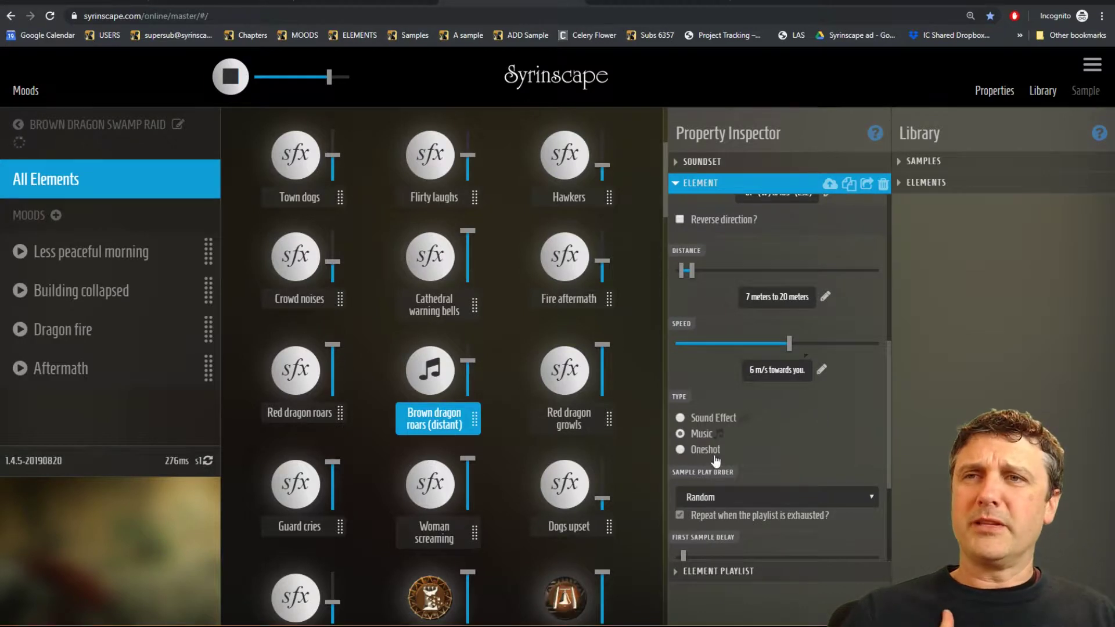
click(680, 450)
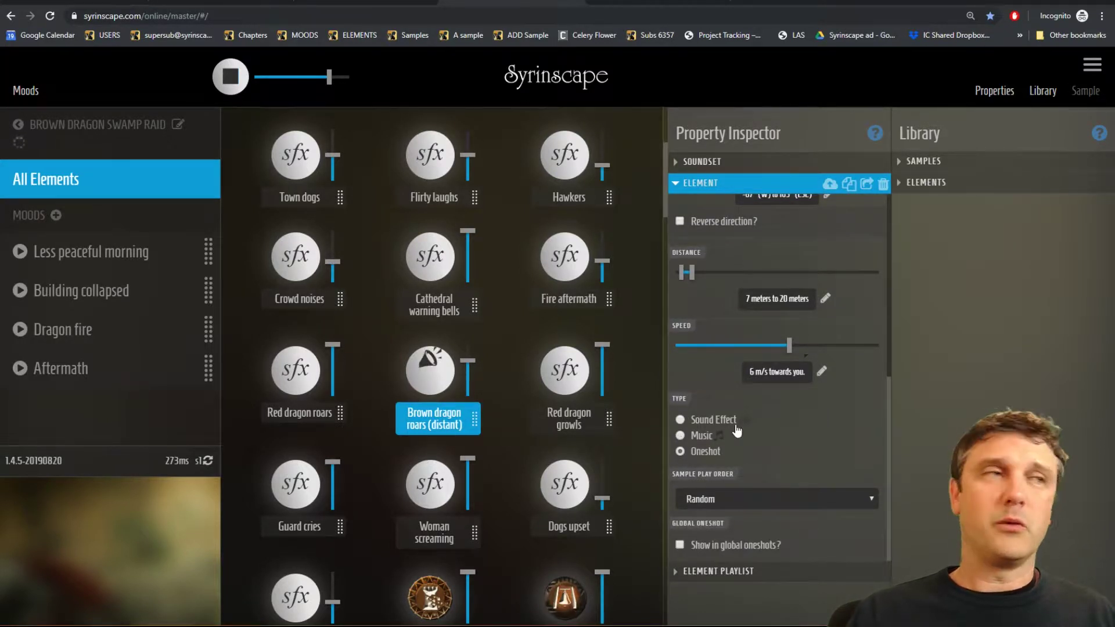
click(442, 376)
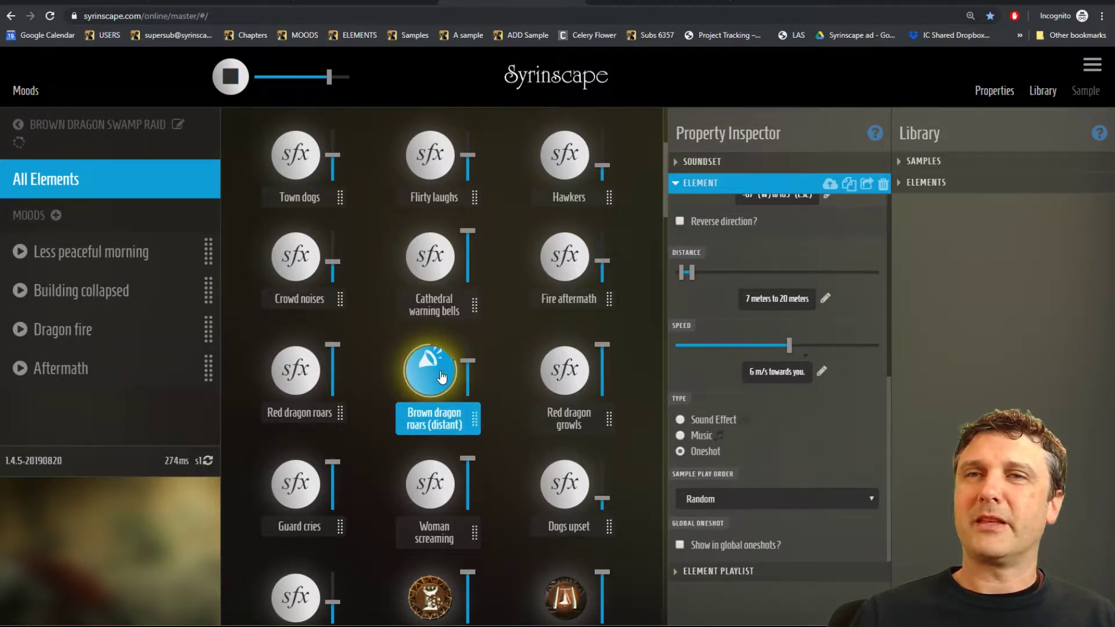
- Set the element type back to Sound Effect and show its Red Dragon Roar sample playlist
click(680, 421)
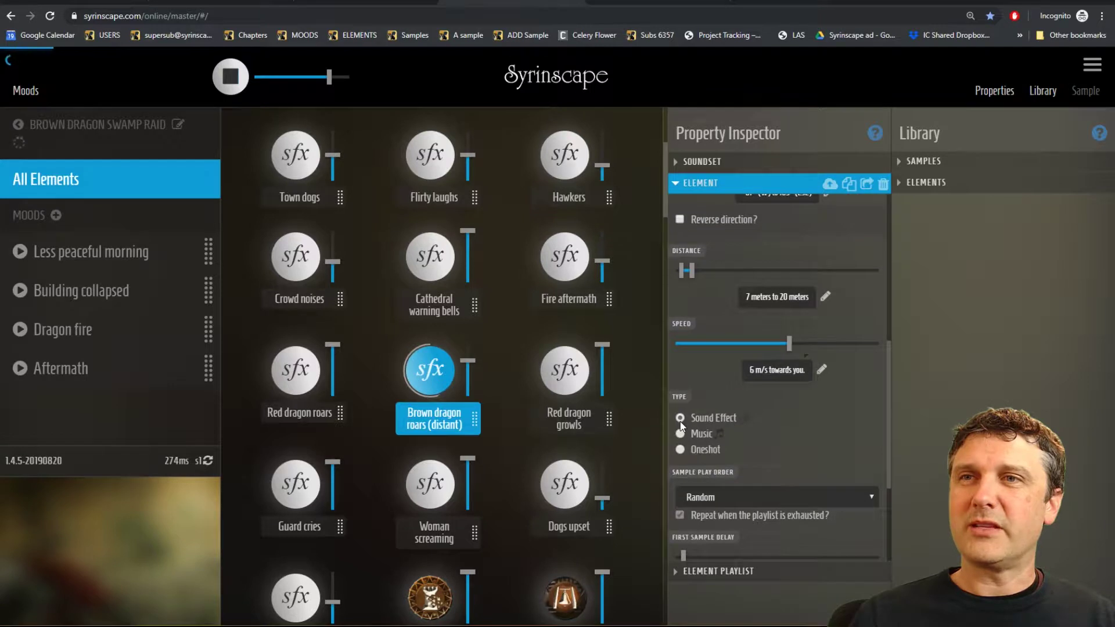
scroll(799, 427, down, 3)
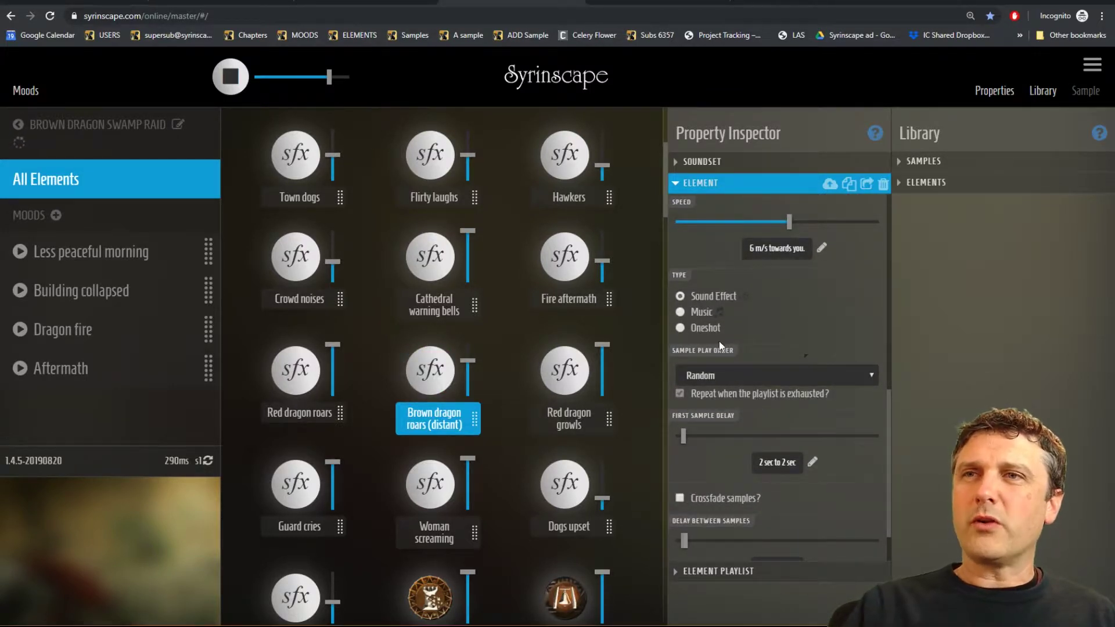
click(680, 183)
click(681, 204)
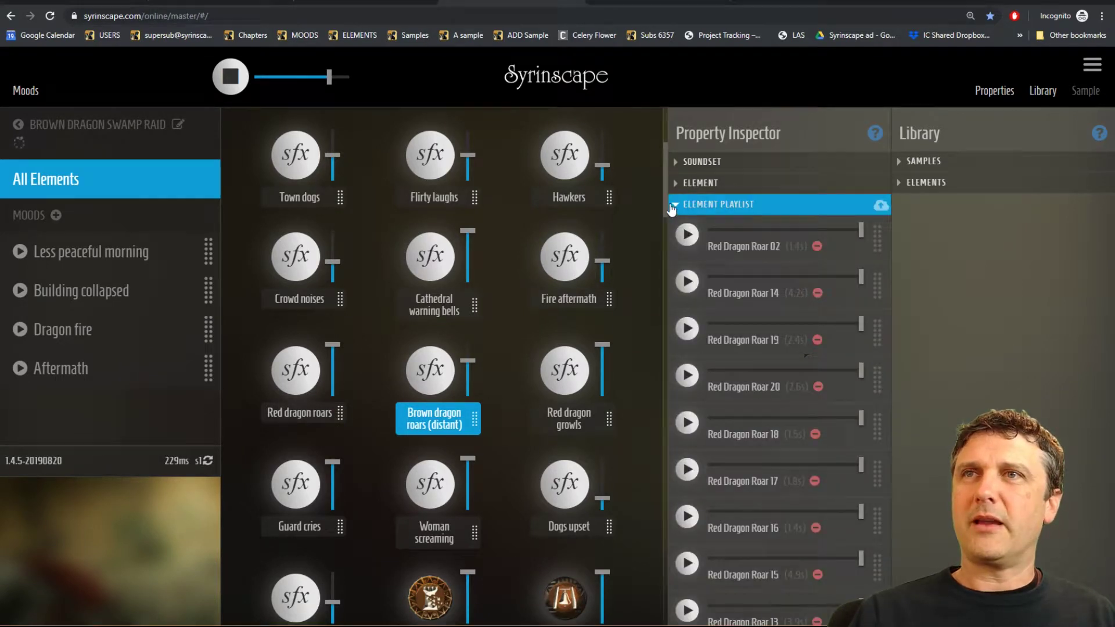
click(691, 183)
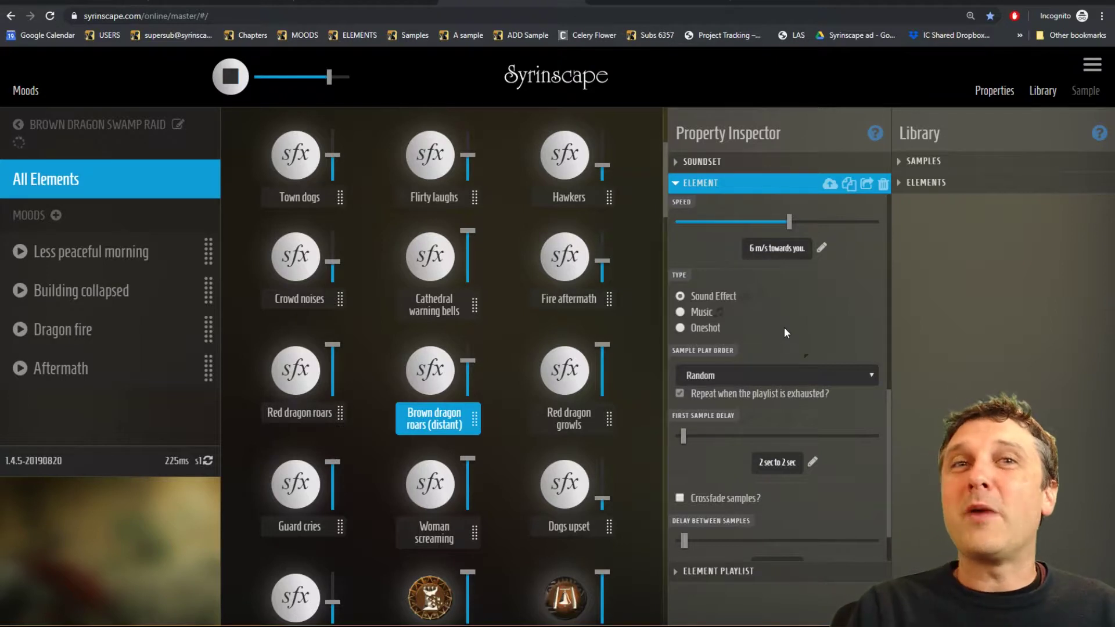
click(682, 184)
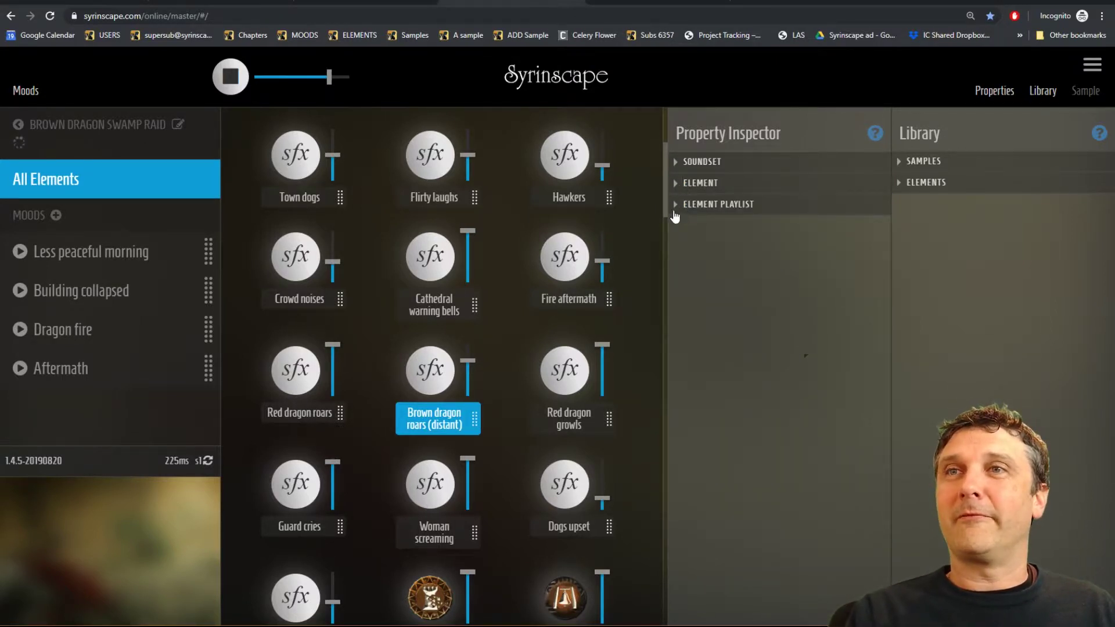
click(674, 213)
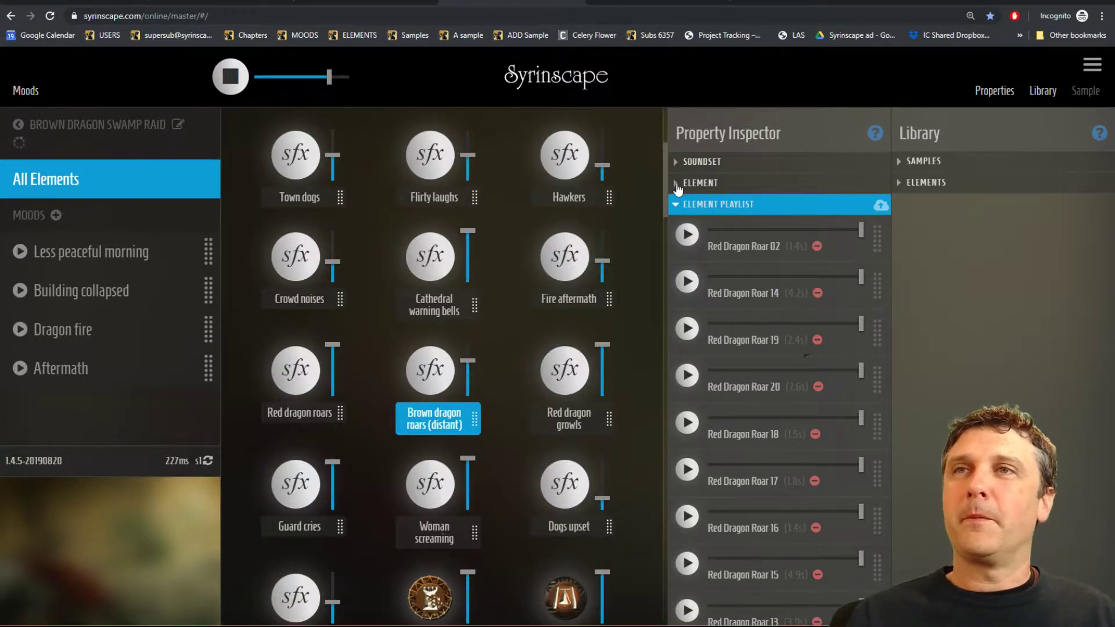
- Set the Sample Play Order to Sequential and check the element's sample playlist
click(696, 182)
click(815, 377)
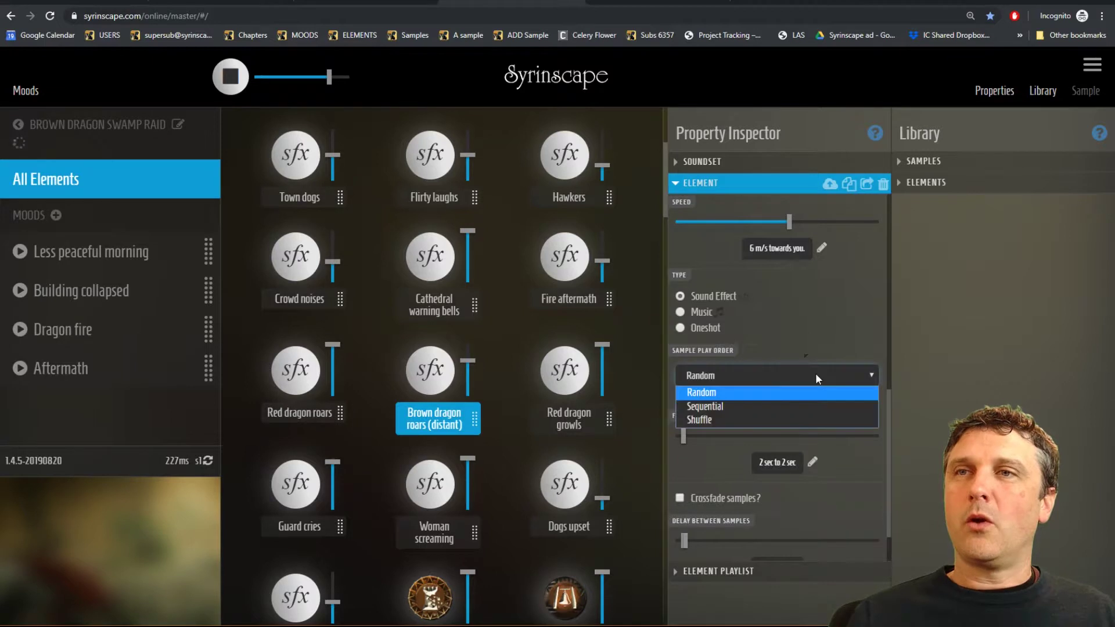
click(818, 403)
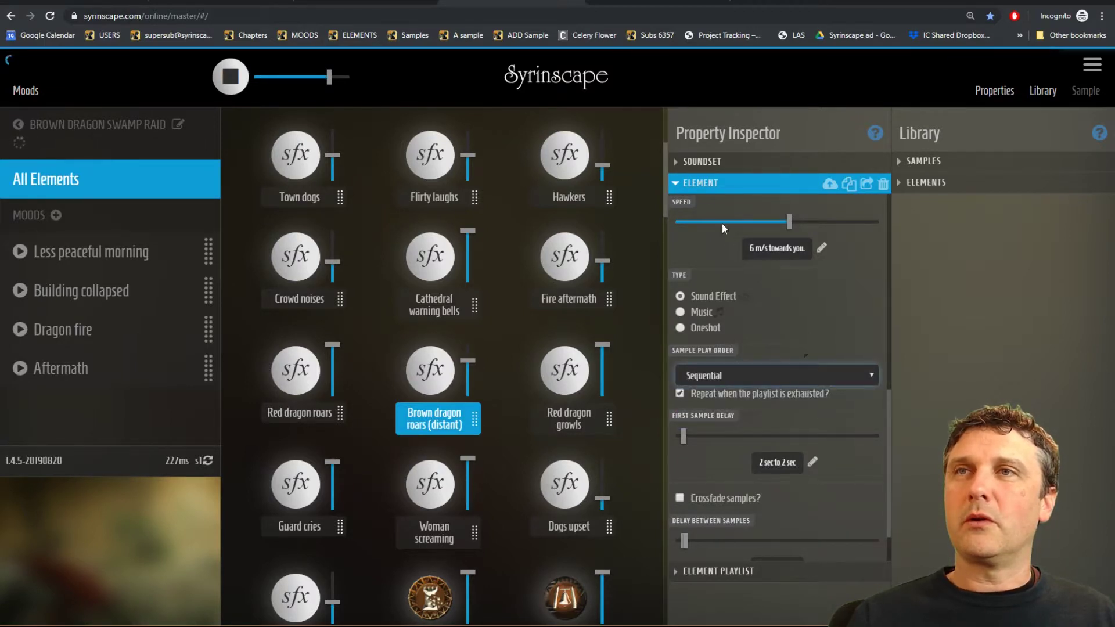
click(681, 183)
click(679, 207)
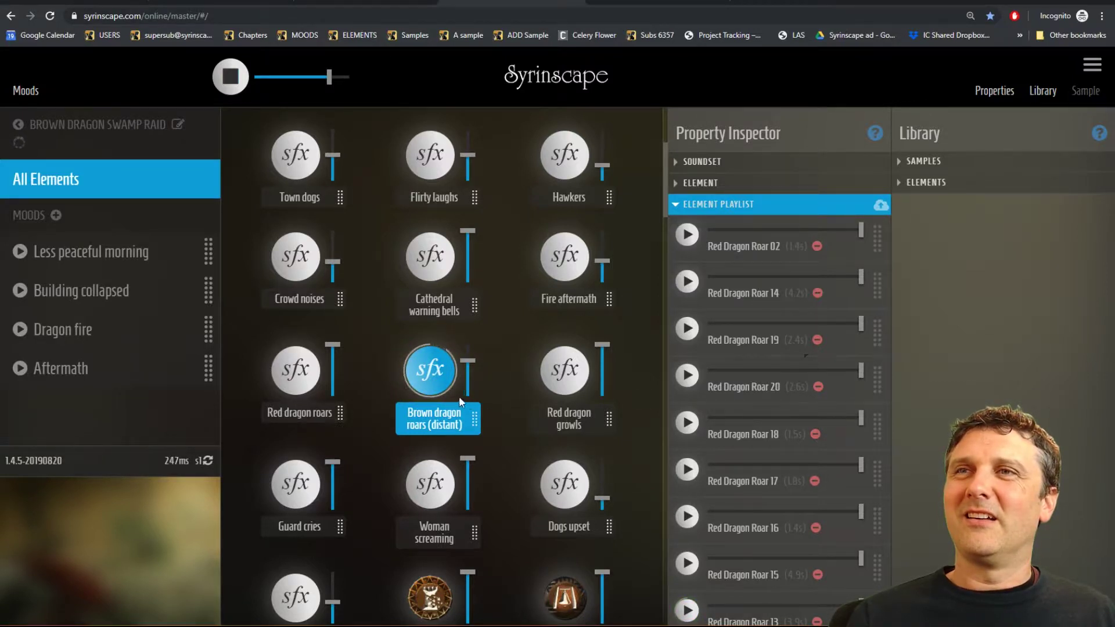
- Change the Sample Play Order to Shuffle
click(673, 180)
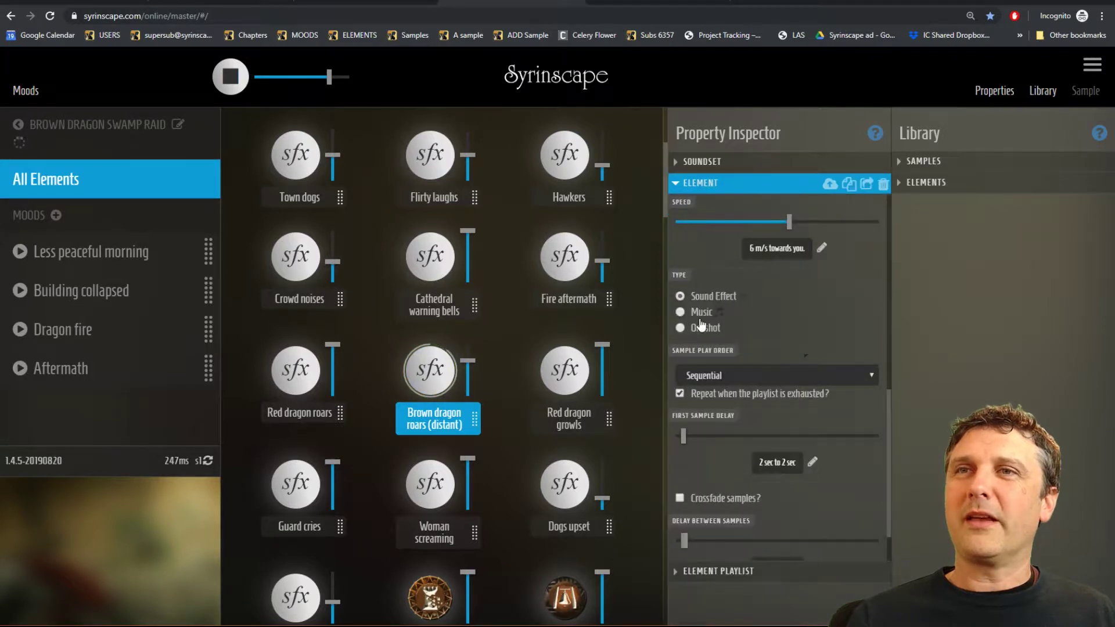
click(746, 374)
click(733, 421)
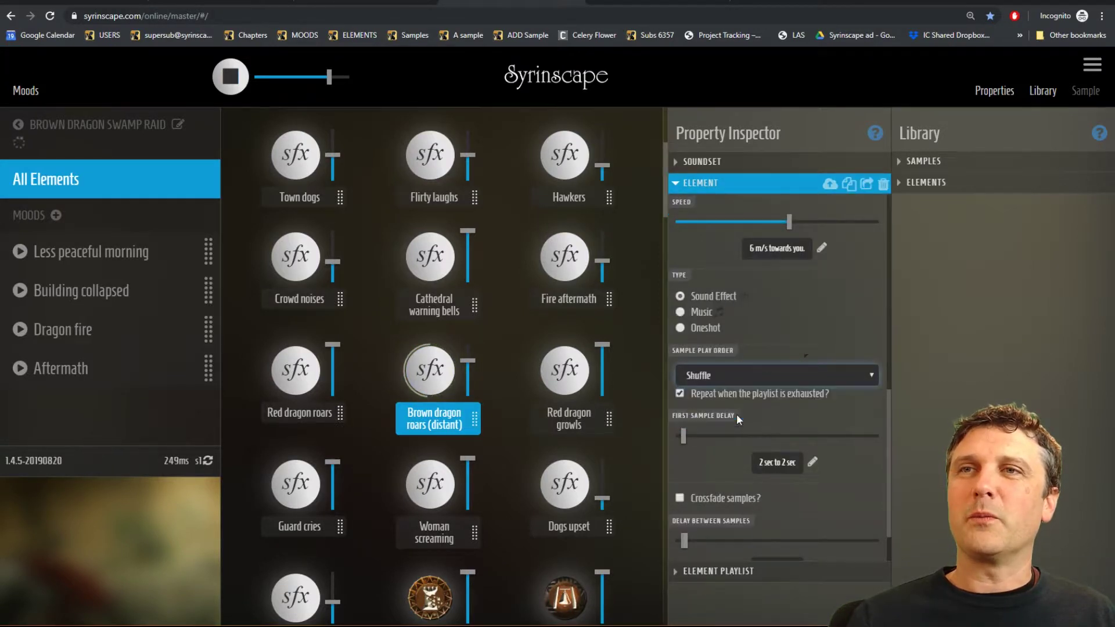